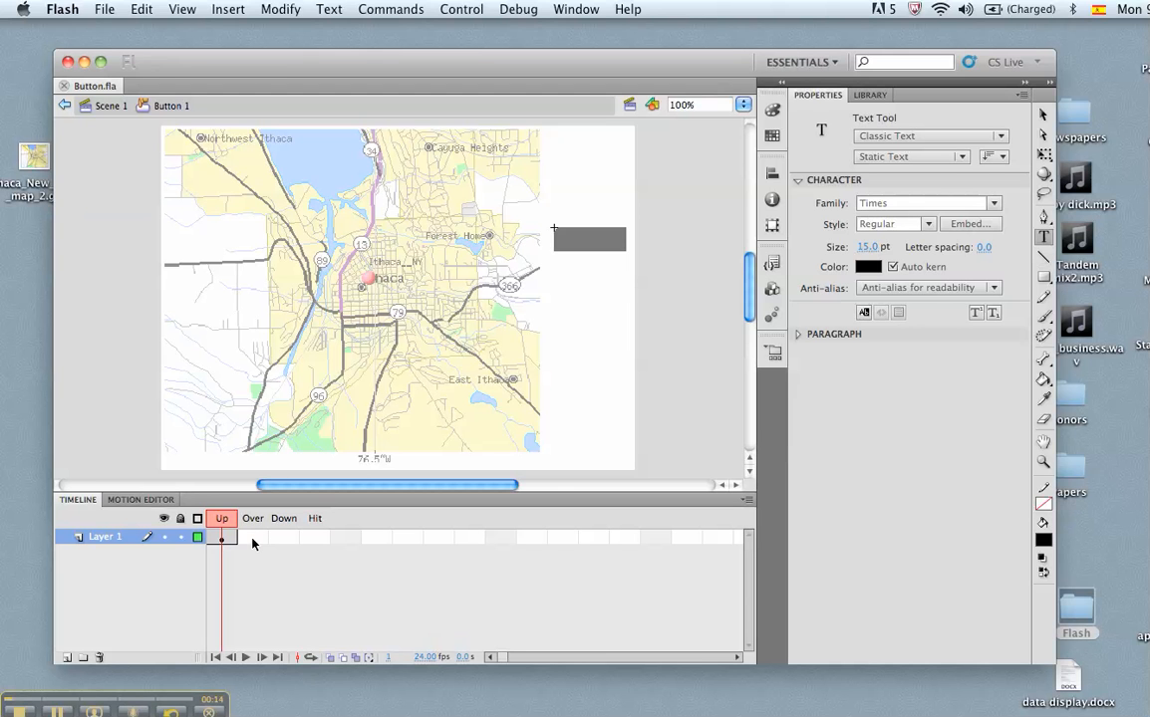
- Insert a keyframe for the button's Over state on Layer 1 and compare it with the Up state
{"action": "left_click", "coordinate": [253, 538]}
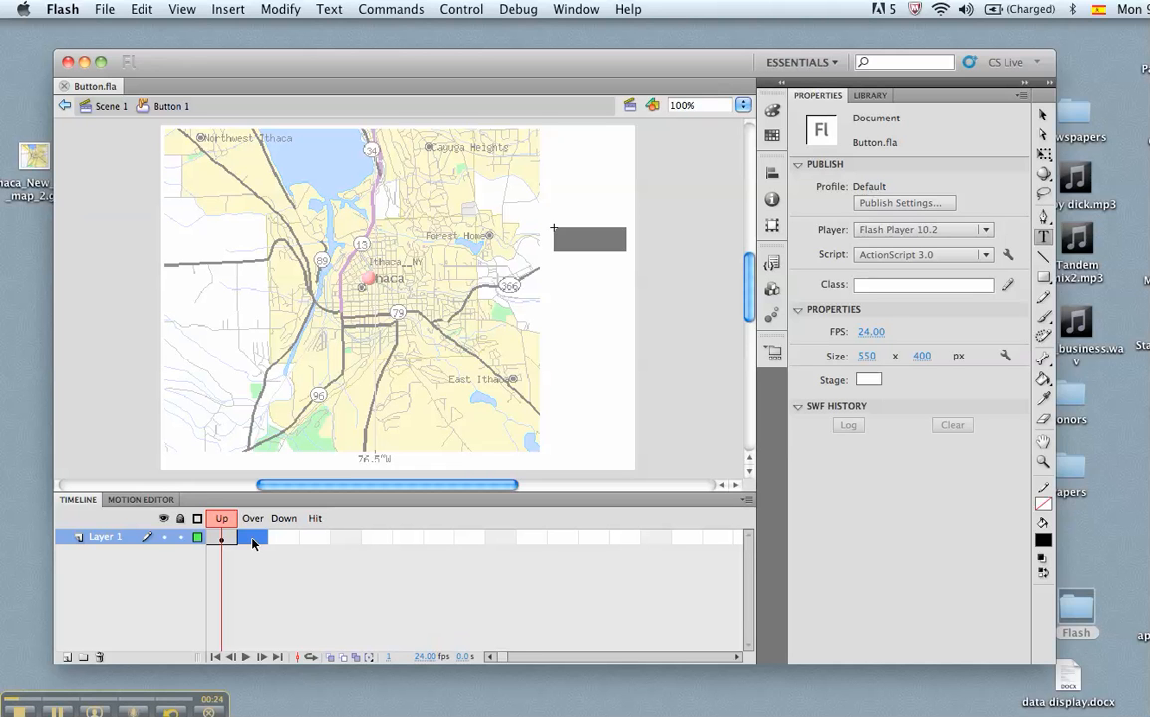
{"action": "key", "text": "F6"}
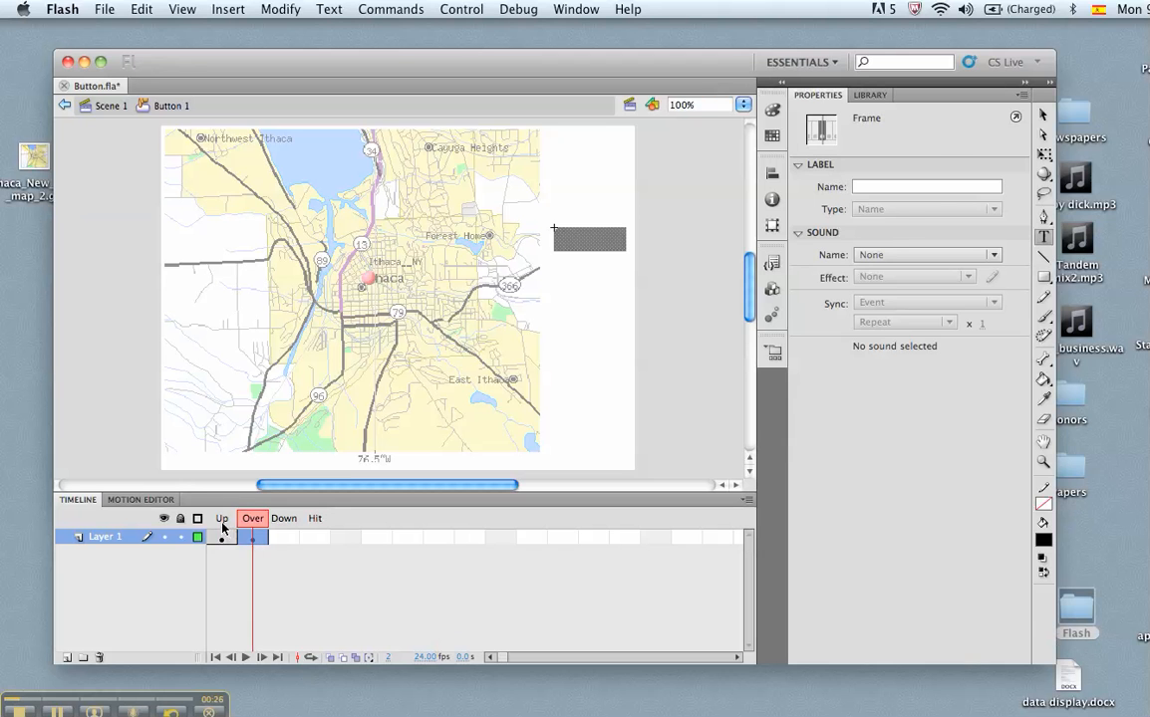
{"action": "left_click", "coordinate": [221, 520]}
{"action": "left_click", "coordinate": [248, 522]}
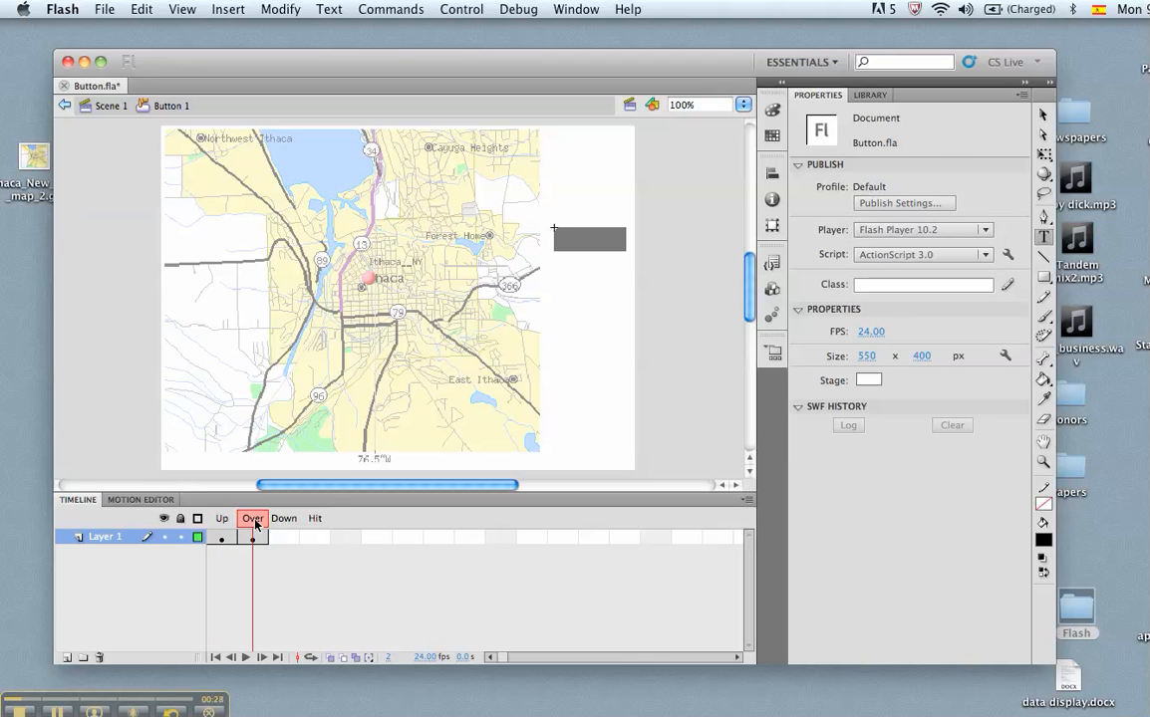
{"action": "left_click", "coordinate": [223, 520]}
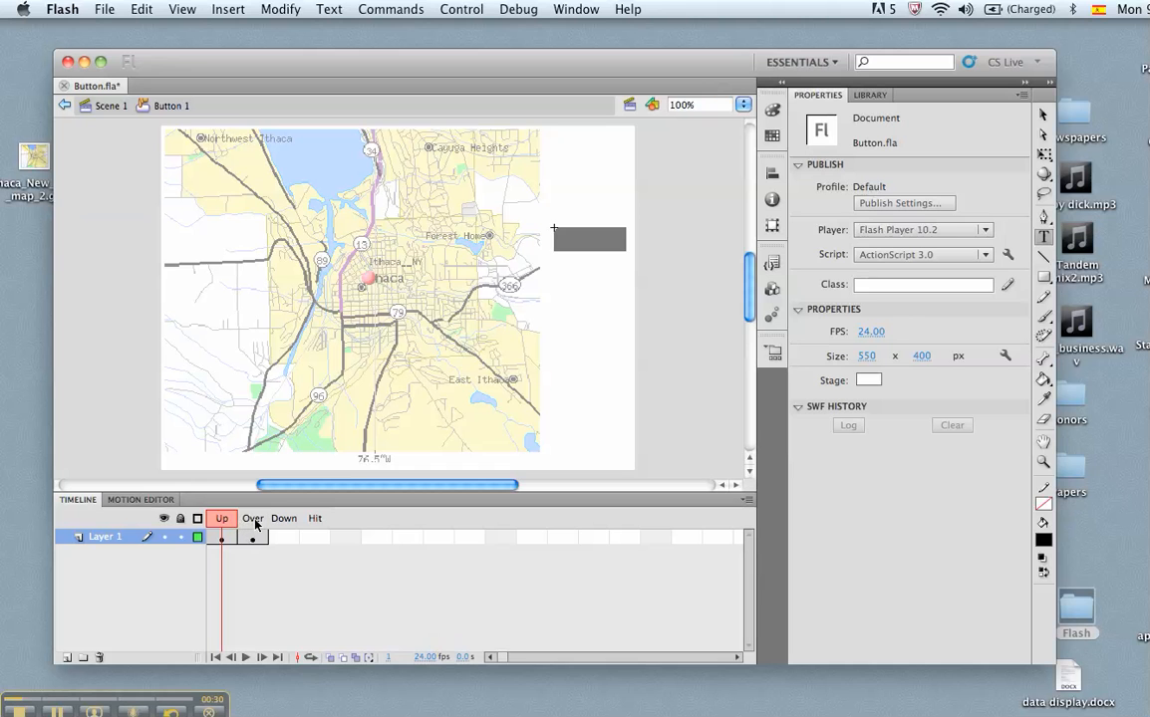
{"action": "left_click", "coordinate": [253, 520]}
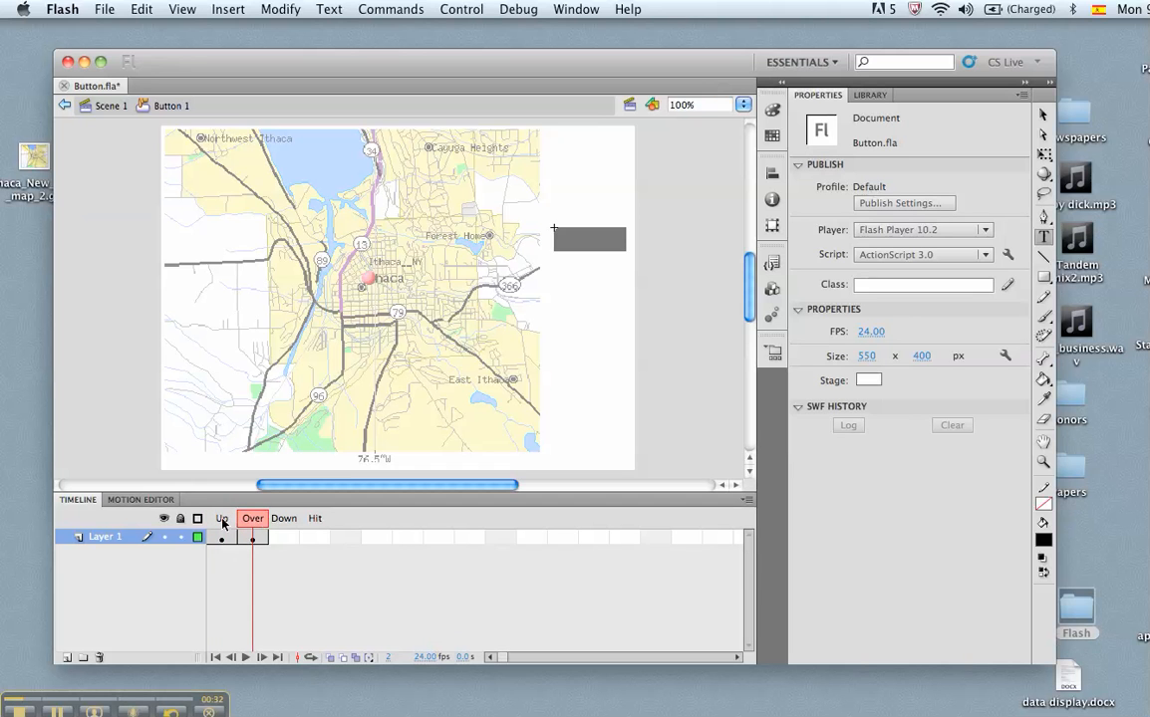
{"action": "left_click", "coordinate": [221, 520]}
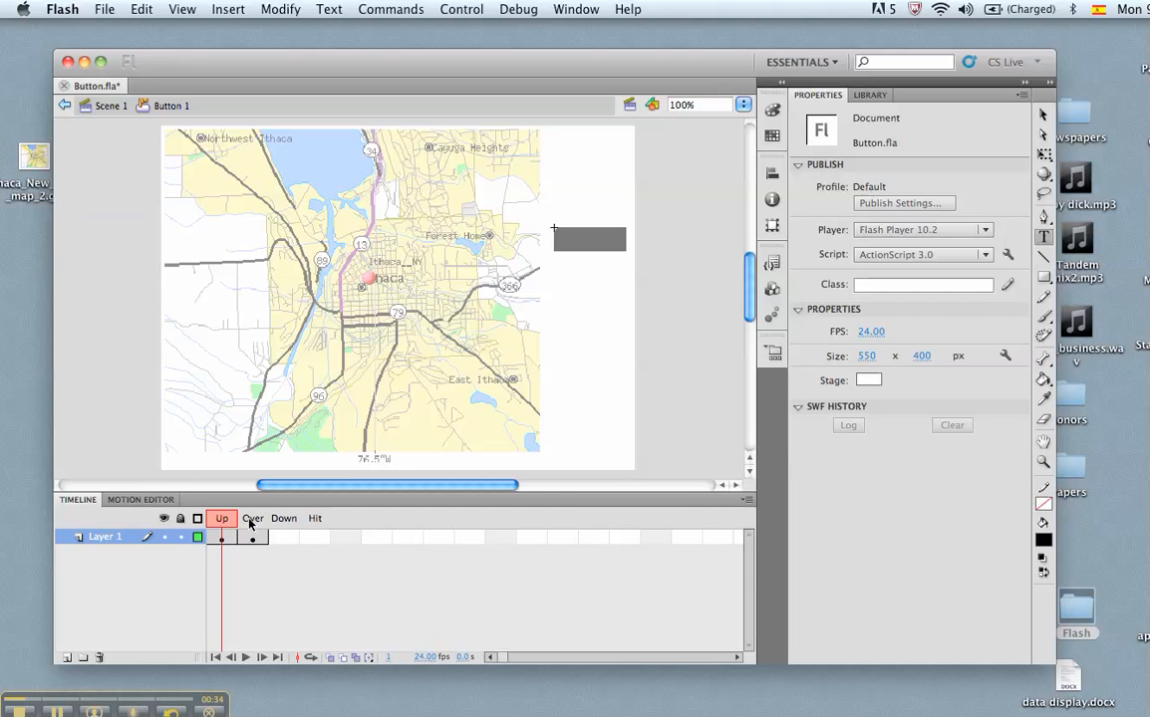
{"action": "left_click", "coordinate": [251, 522]}
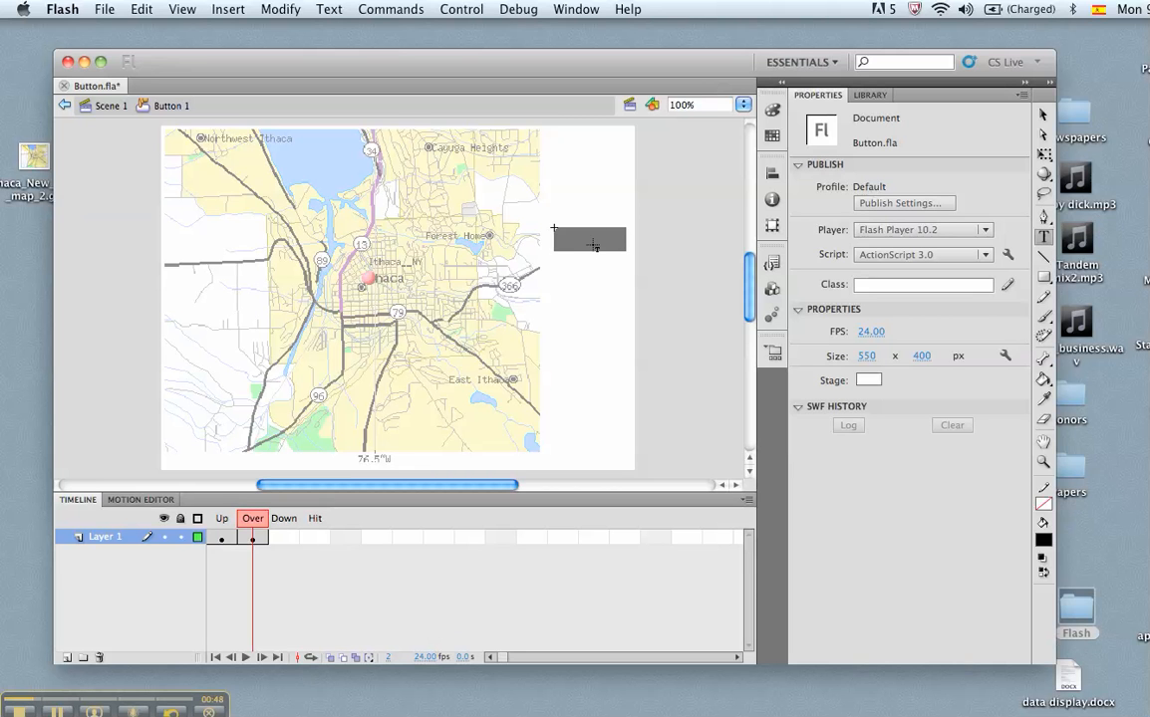
- Change the rectangle's fill in the Over state to the lighter gray #999999 and compare it with the Up state
{"action": "key", "text": "v"}
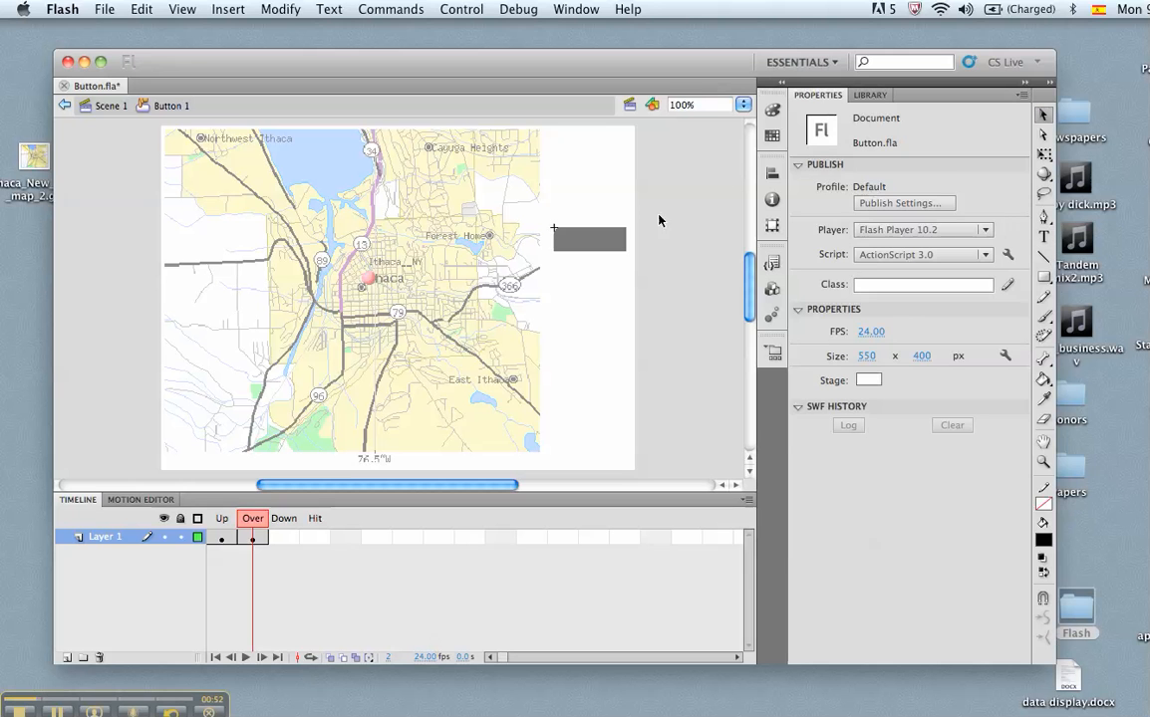
{"action": "left_click", "coordinate": [612, 244]}
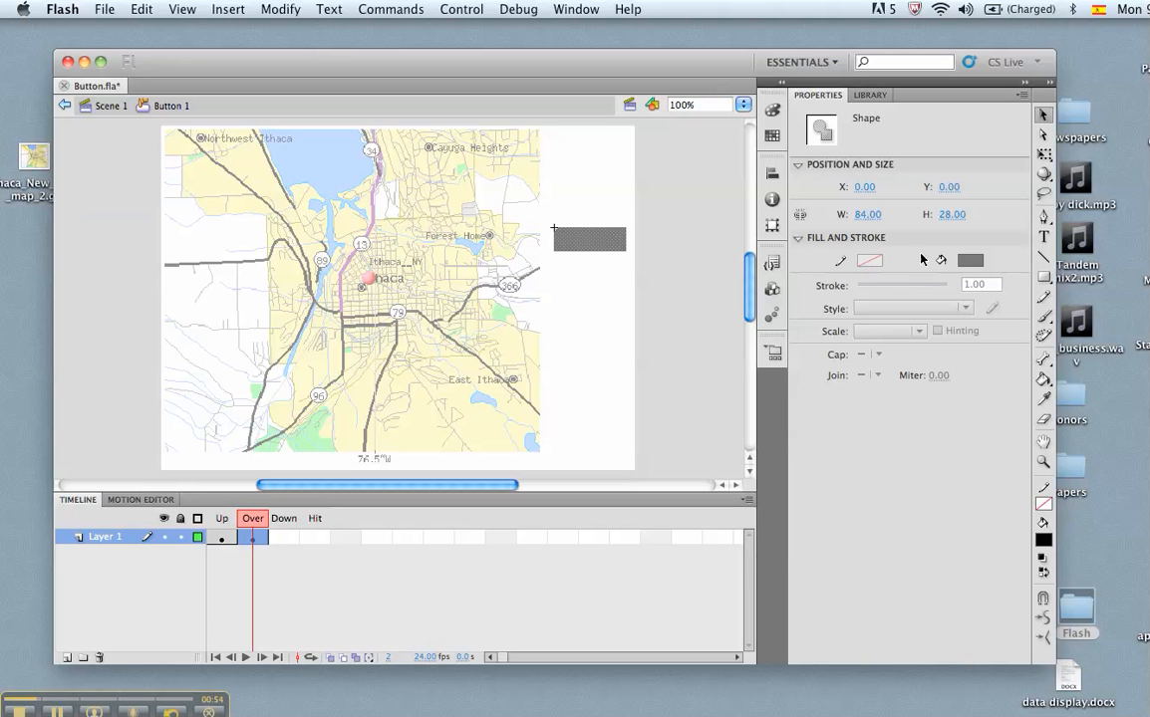
{"action": "left_click", "coordinate": [970, 261]}
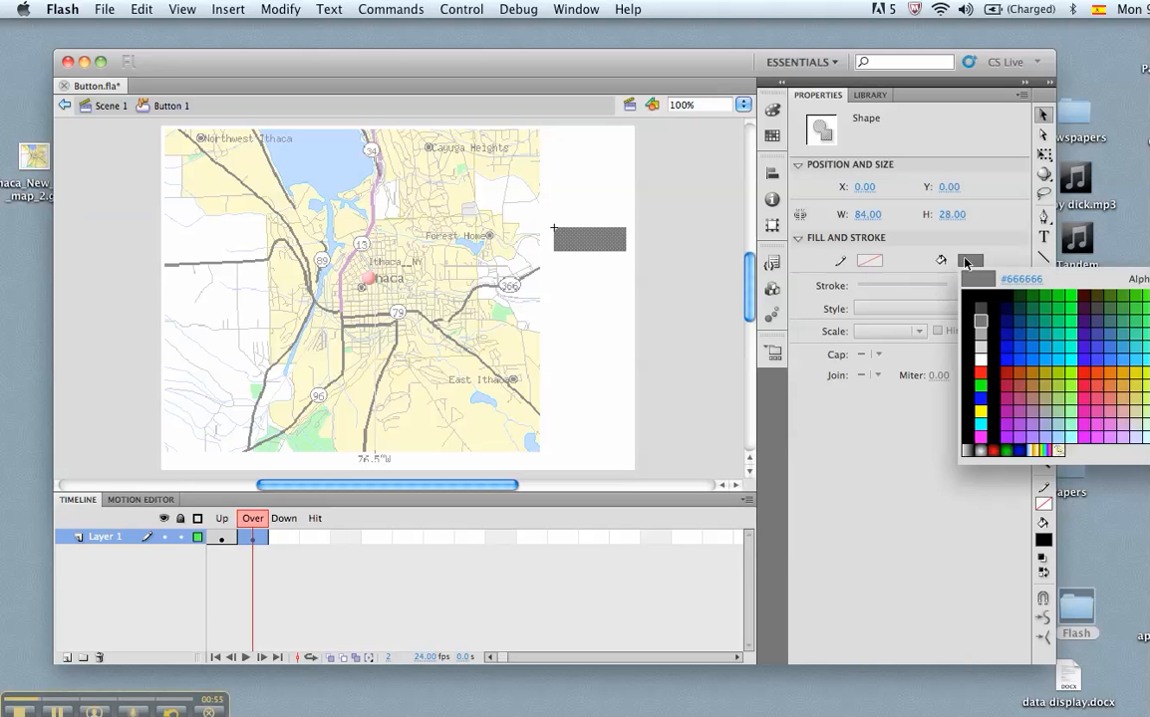
{"action": "left_click", "coordinate": [979, 320]}
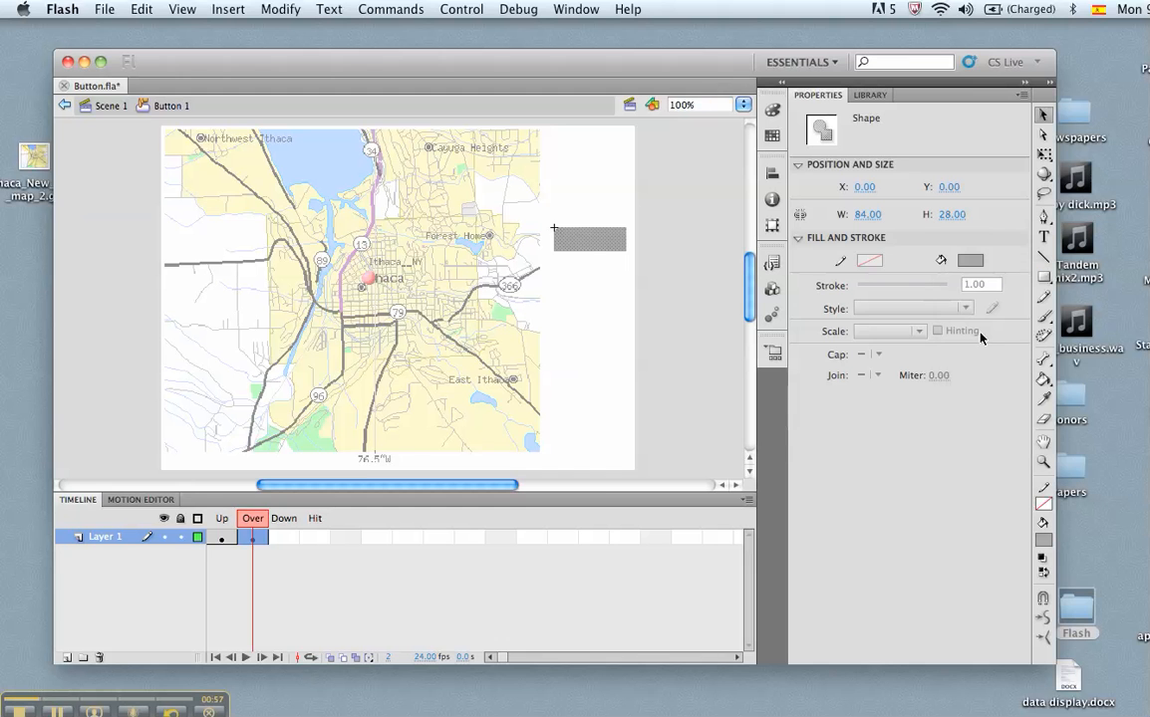
{"action": "left_click", "coordinate": [222, 519]}
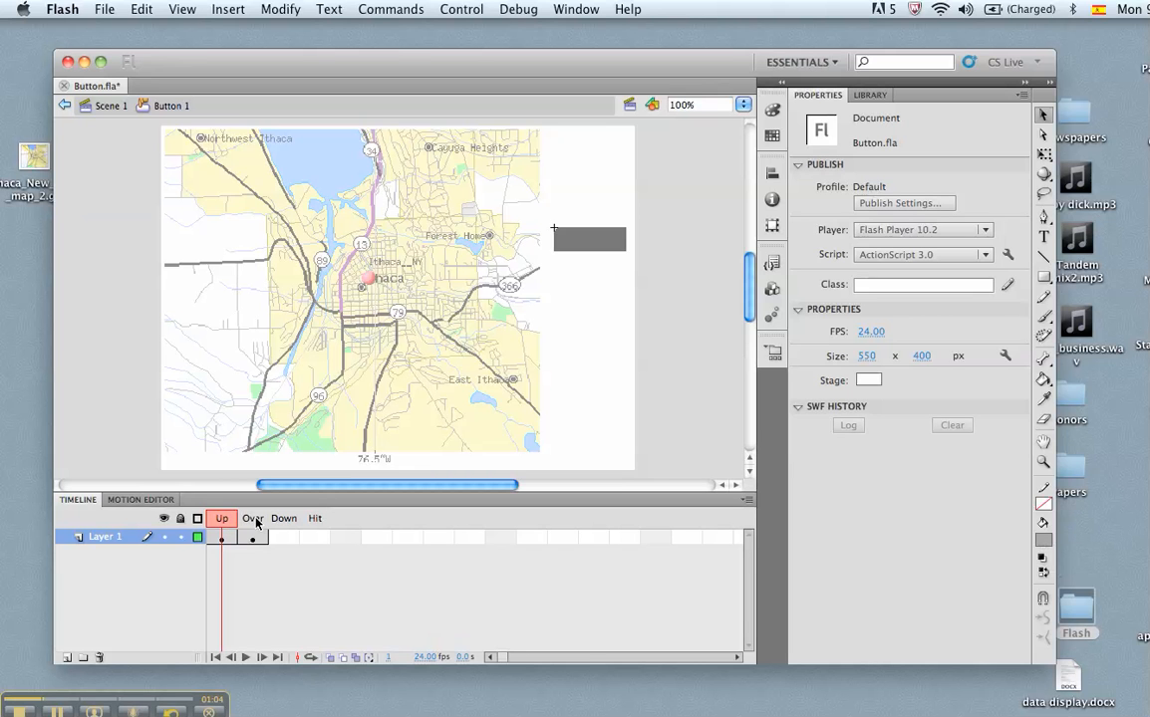
{"action": "left_click", "coordinate": [256, 522]}
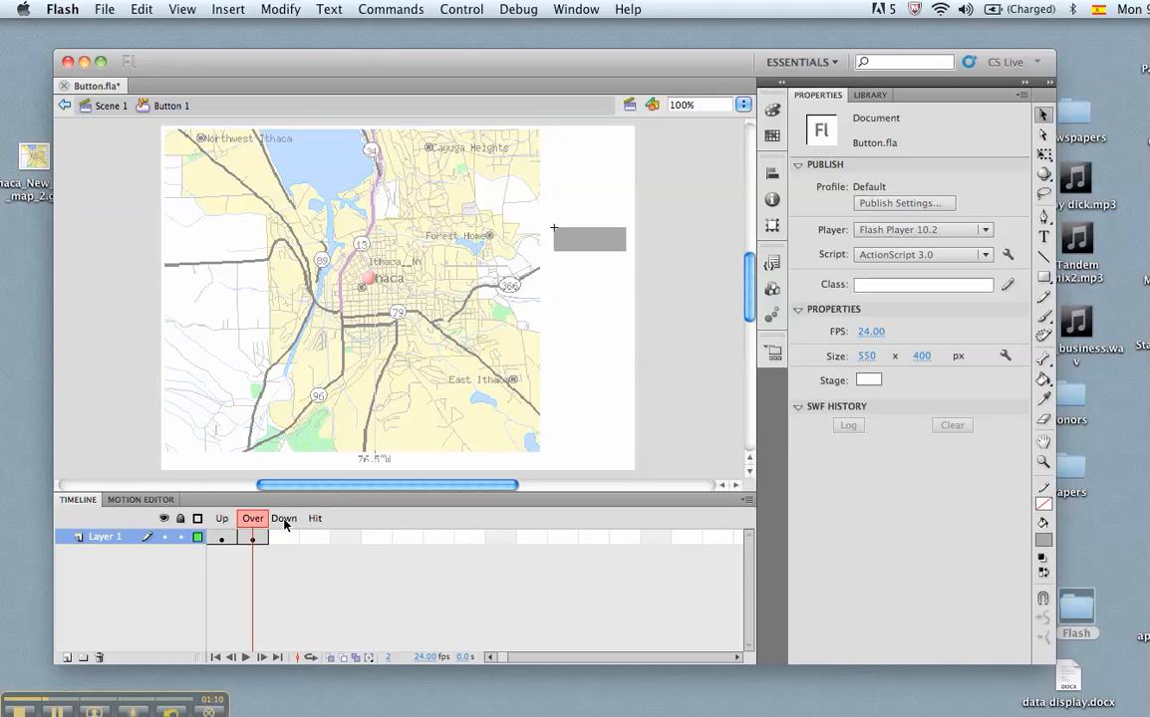
- Insert a keyframe for the Down state on Layer 1 and fill its rectangle with a light gray, paler than #999999
{"action": "left_click", "coordinate": [285, 539]}
{"action": "left_click", "coordinate": [285, 539]}
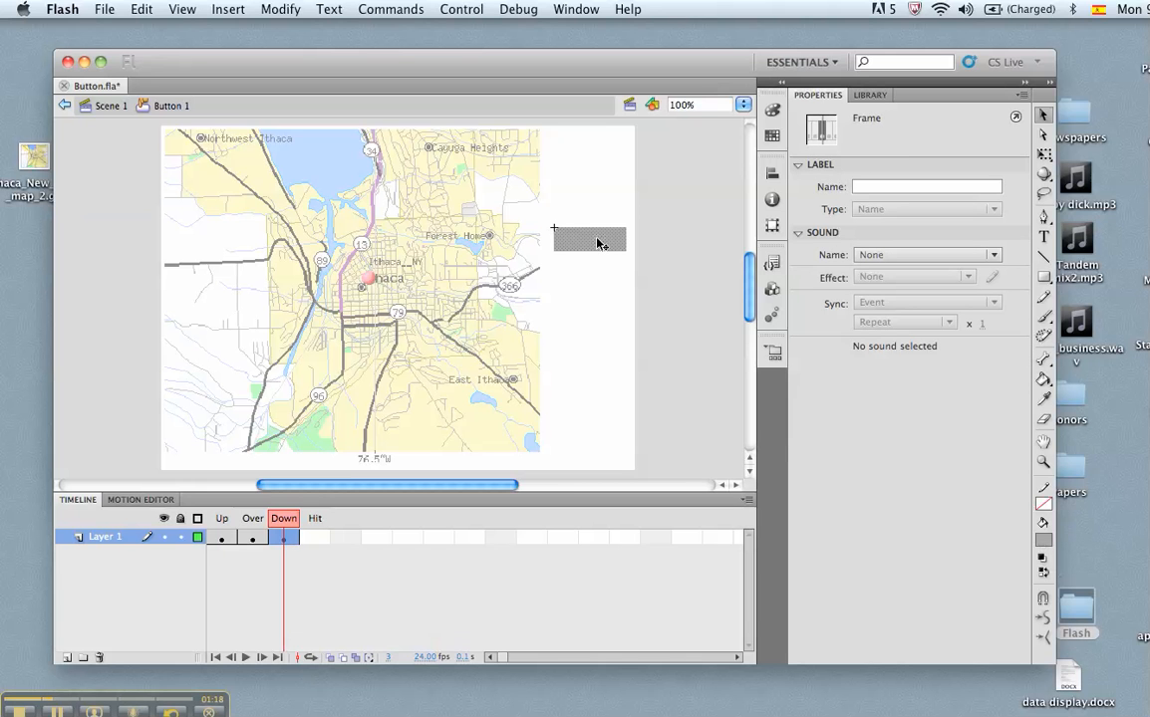
{"action": "left_click", "coordinate": [598, 240]}
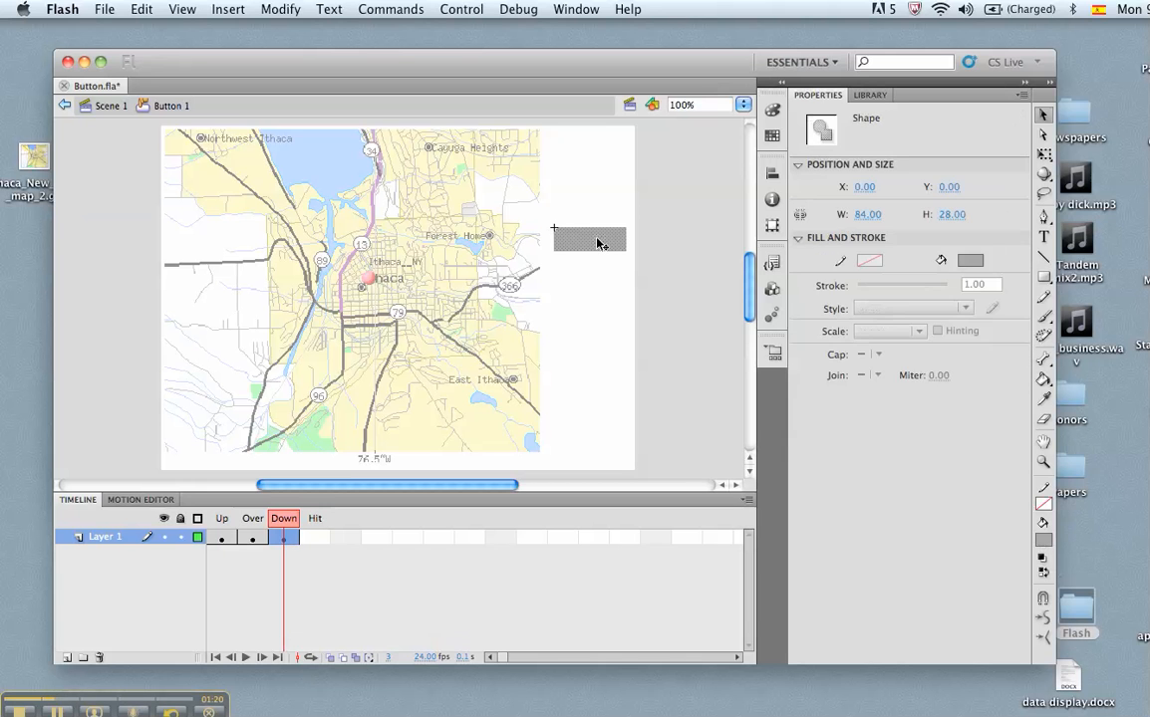
{"action": "left_click", "coordinate": [969, 260]}
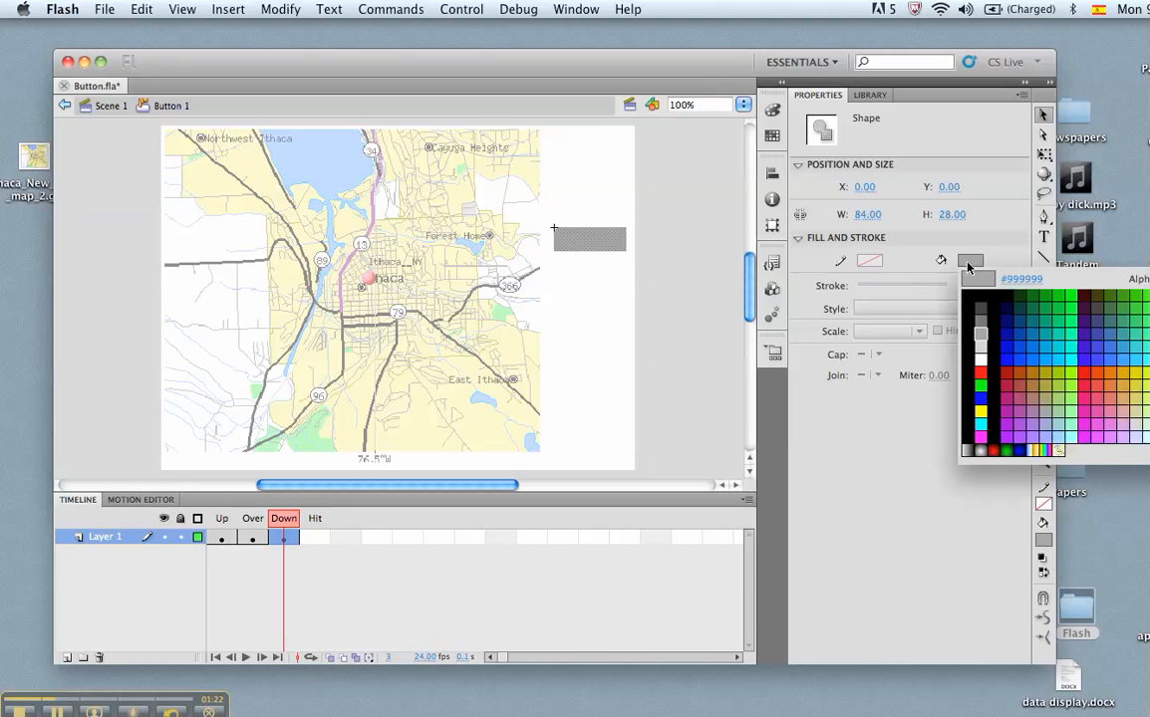
{"action": "left_click", "coordinate": [981, 336]}
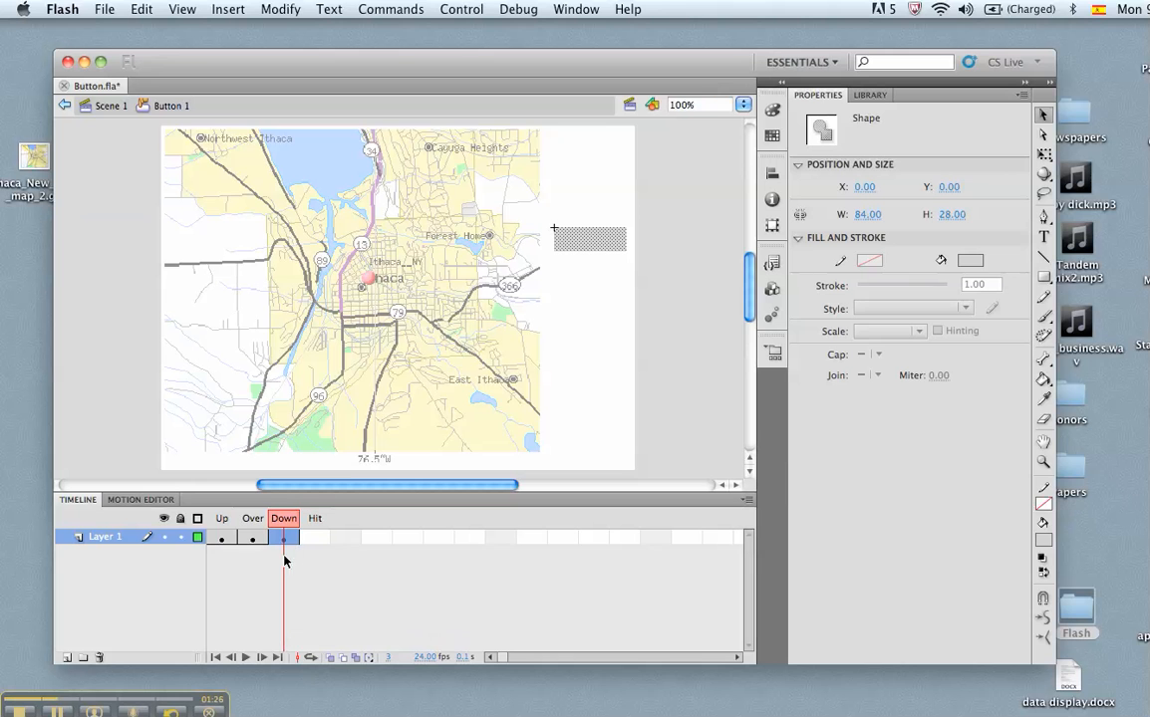
- Step through the Up, Over and Down states to compare the rectangle's fill colors
{"action": "left_click", "coordinate": [222, 519]}
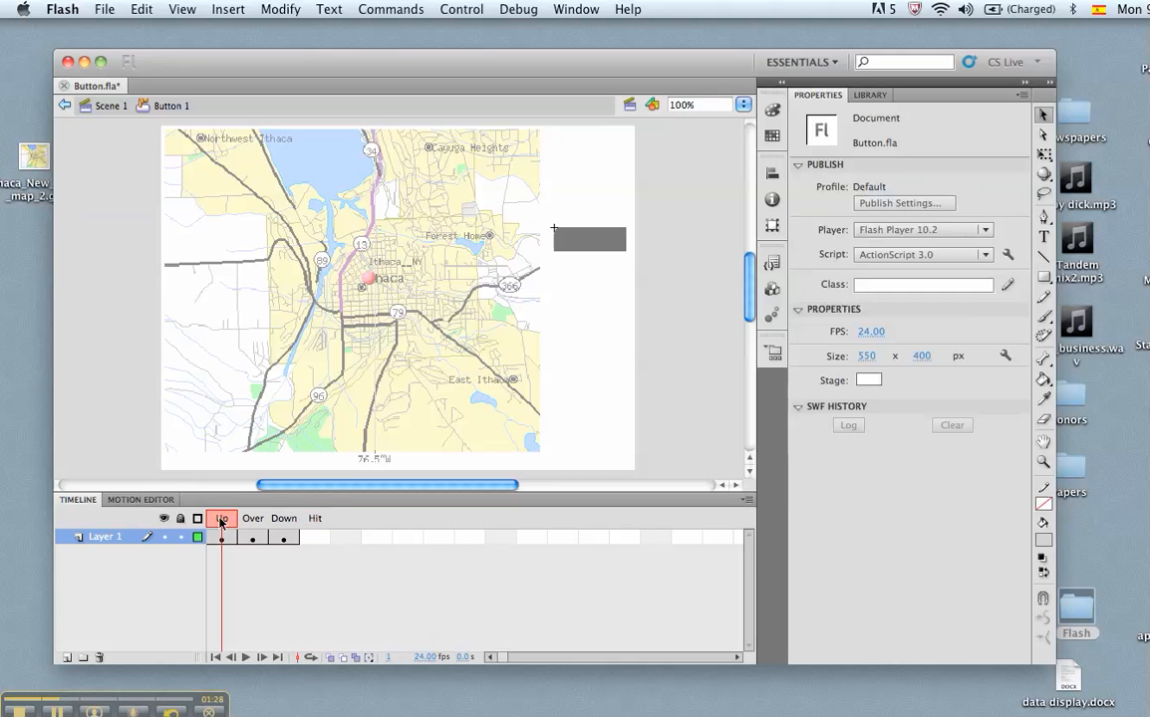
{"action": "left_click", "coordinate": [252, 519]}
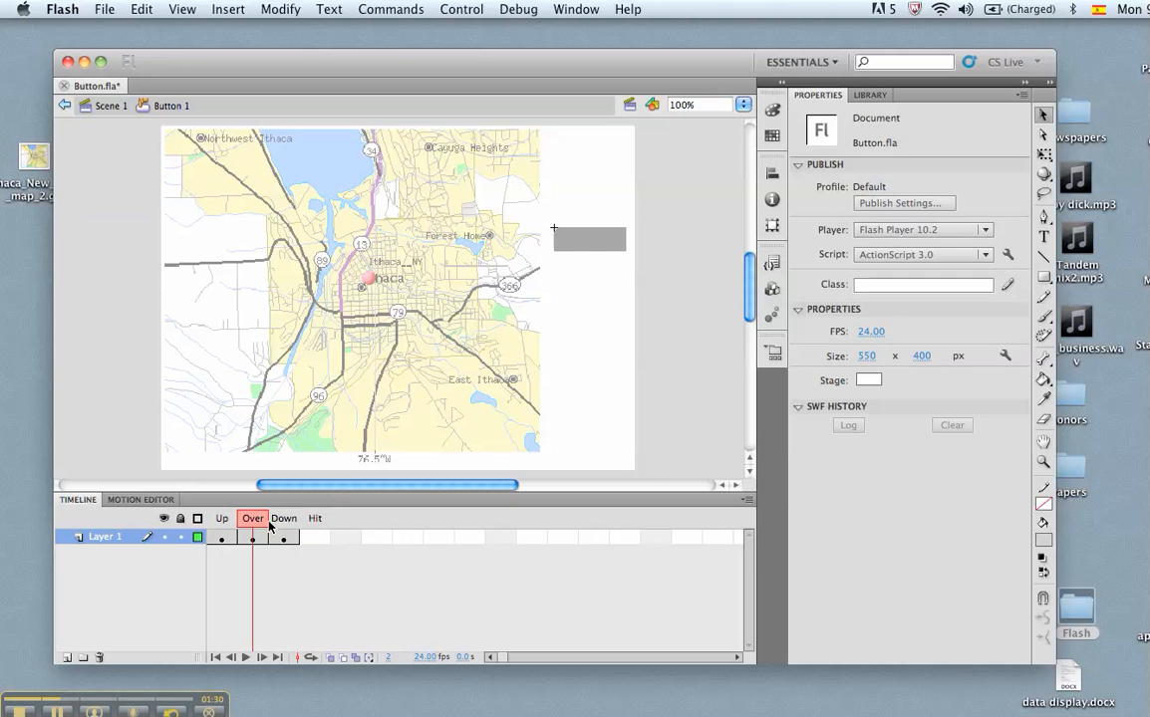
{"action": "left_click", "coordinate": [283, 519]}
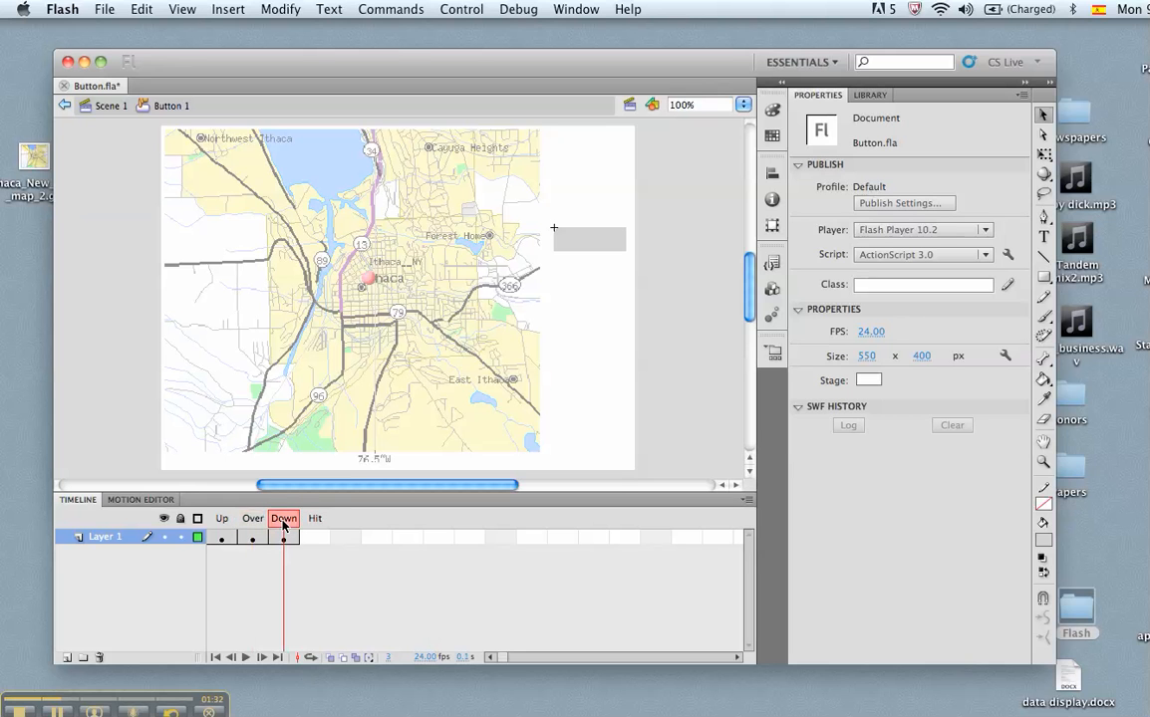
- Add the static text "Gimme" on top of the rectangle in the button's Up state
{"action": "left_click", "coordinate": [222, 519]}
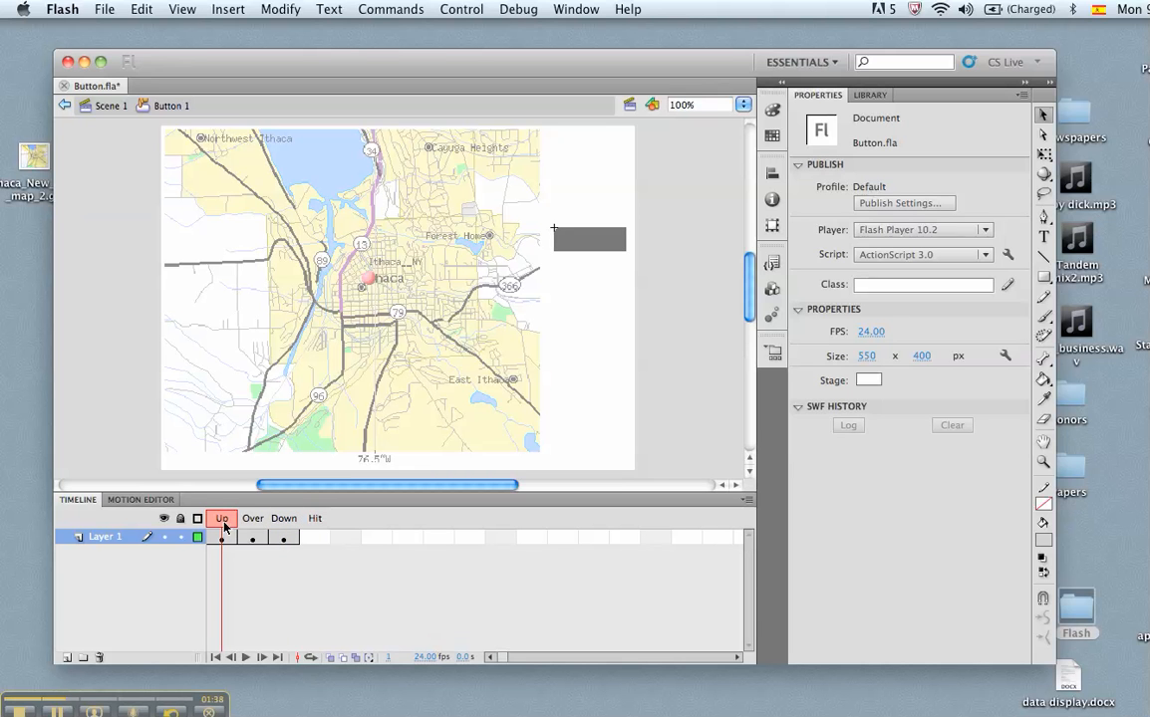
{"action": "left_click", "coordinate": [1042, 240]}
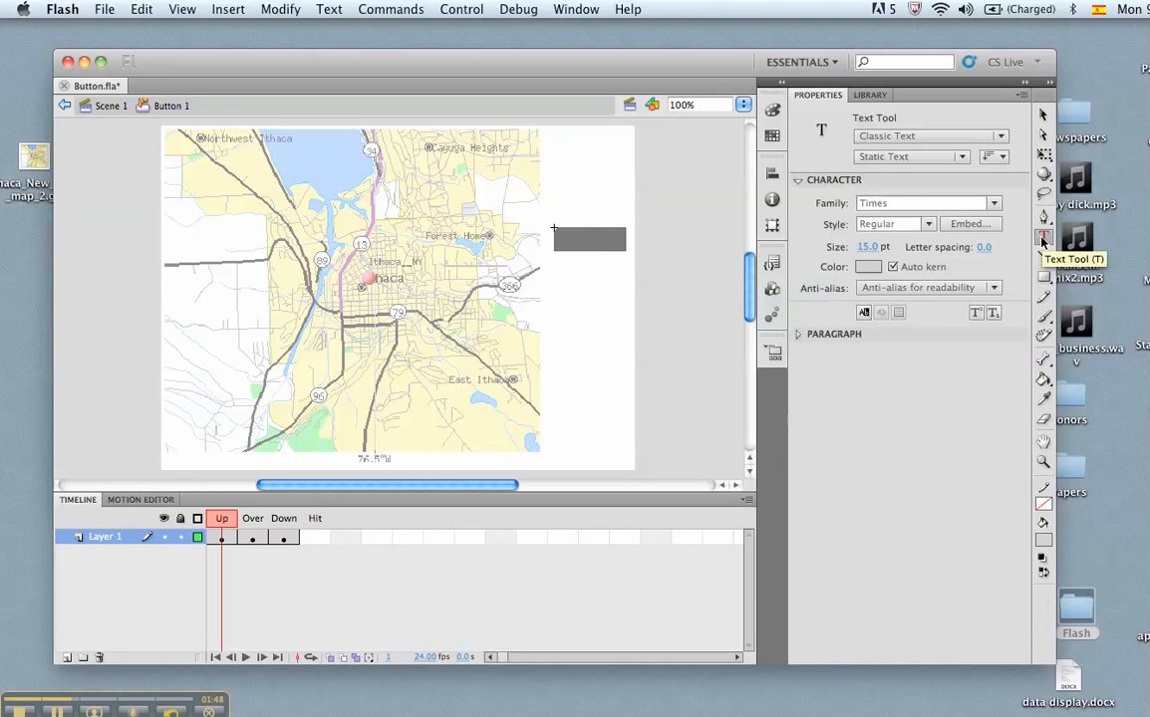
{"action": "left_click", "coordinate": [566, 238]}
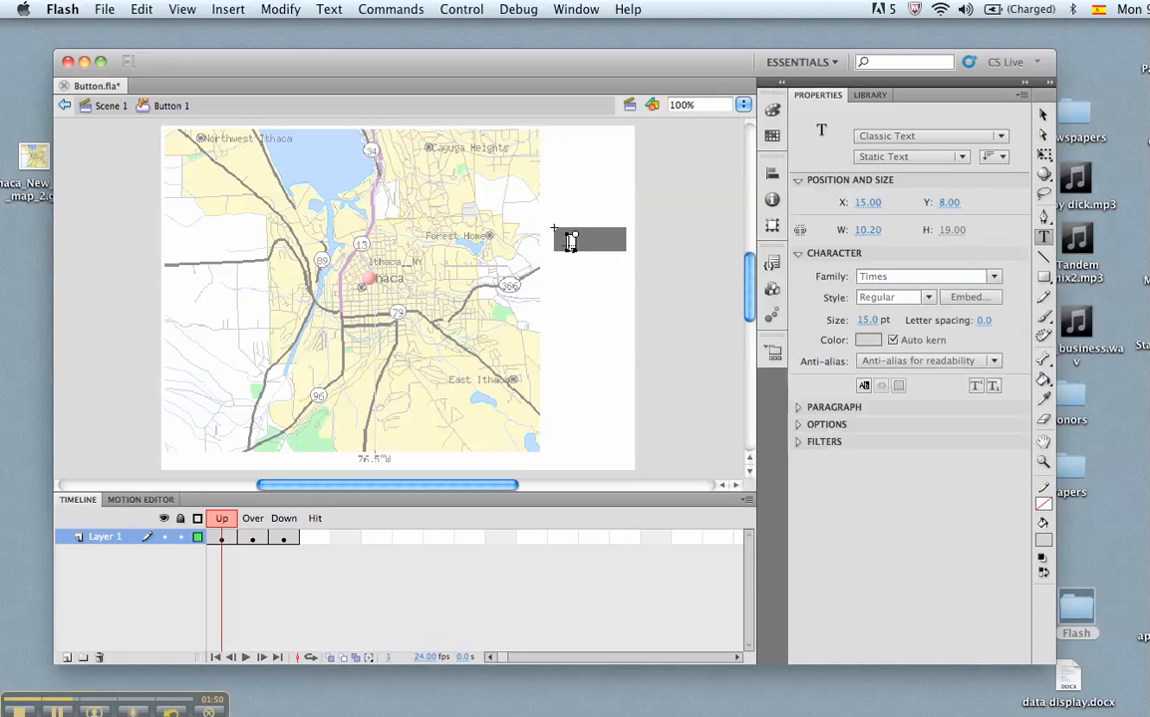
{"action": "type", "text": "Commo"}
- Color the "Gimme" text black and center it on the rectangle at about X 18, Y 9
{"action": "key", "text": "shift+Left"}
{"action": "key", "text": "shift+Left"}
{"action": "key", "text": "shift+Left"}
{"action": "key", "text": "shift+Left"}
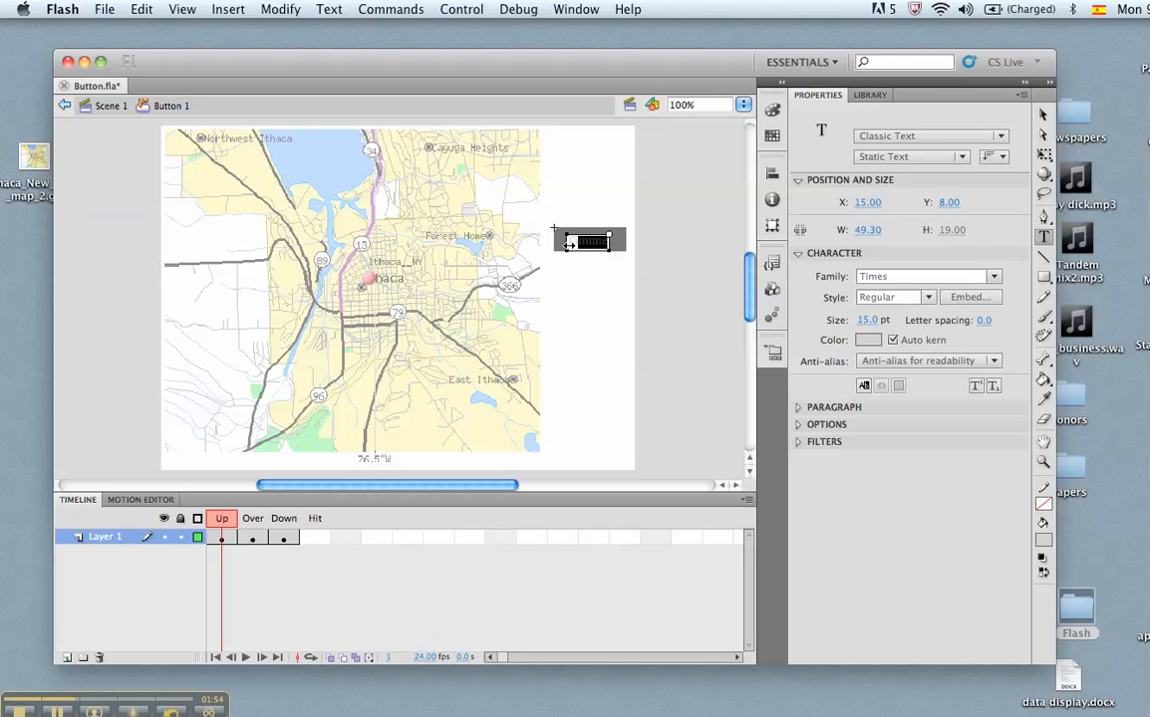
{"action": "left_click", "coordinate": [868, 340]}
{"action": "left_click", "coordinate": [877, 376]}
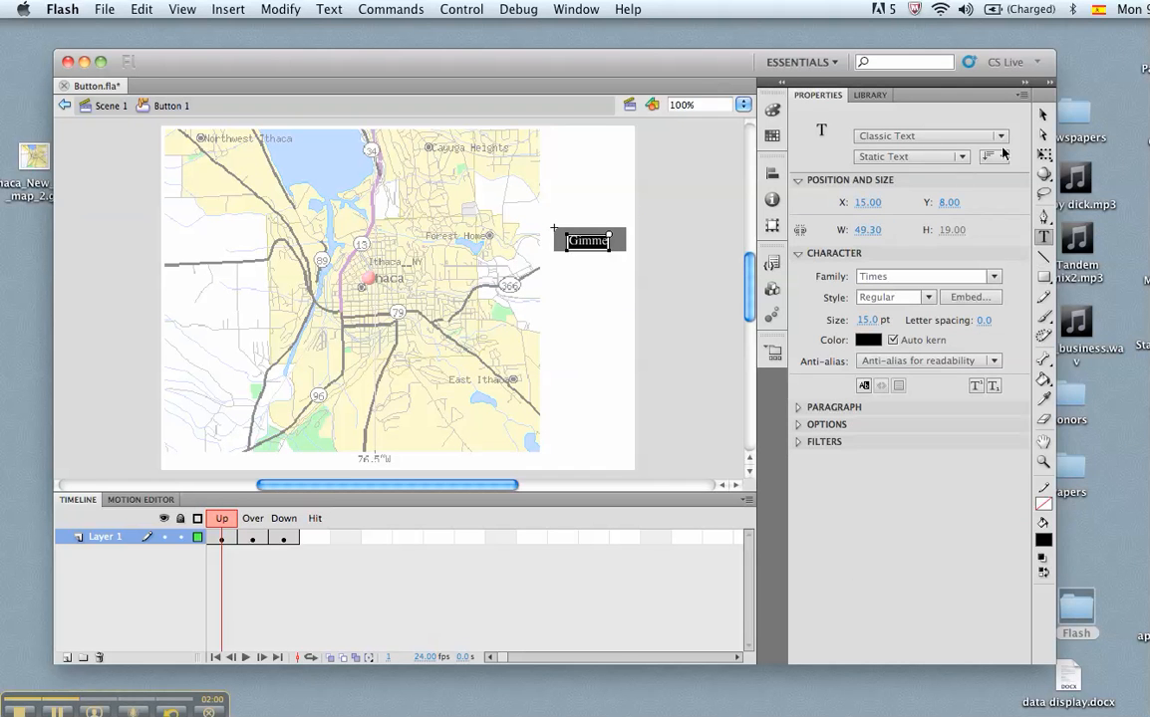
{"action": "key", "text": "Escape"}
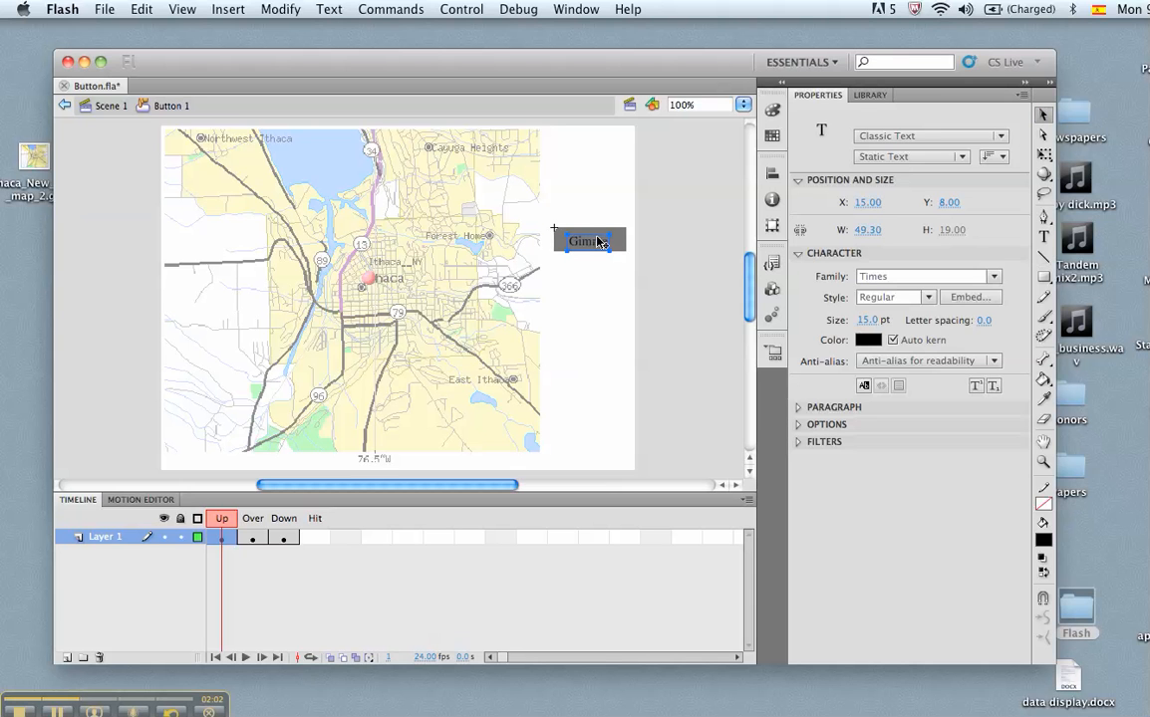
{"action": "left_click_drag", "start_coordinate": [598, 242], "coordinate": [601, 245]}
{"action": "left_click", "coordinate": [591, 278]}
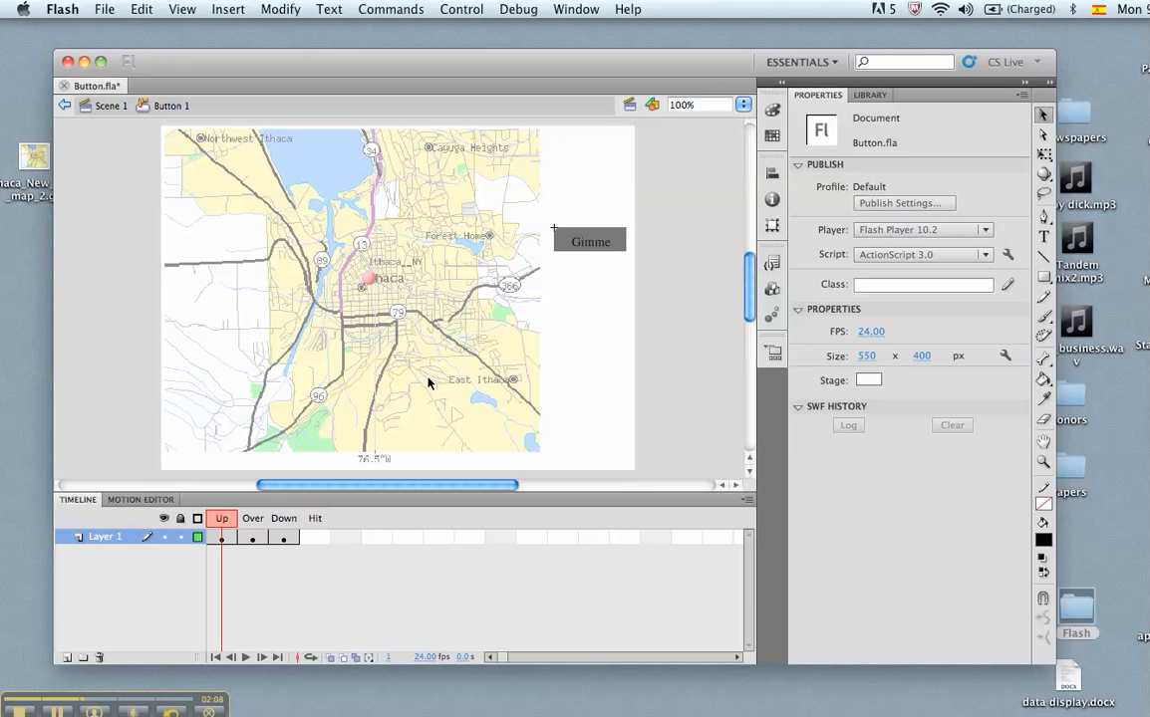
- Check the Over and Down states against the Up state for the "Gimme" label
{"action": "left_click", "coordinate": [253, 522]}
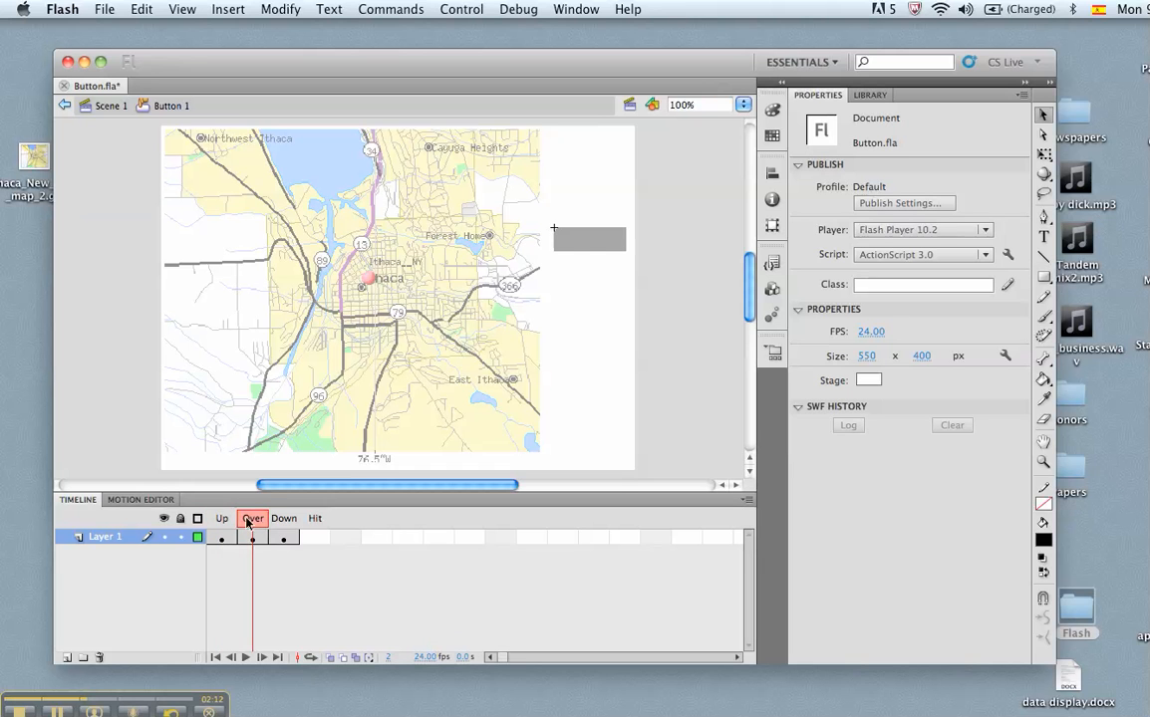
{"action": "left_click", "coordinate": [223, 519]}
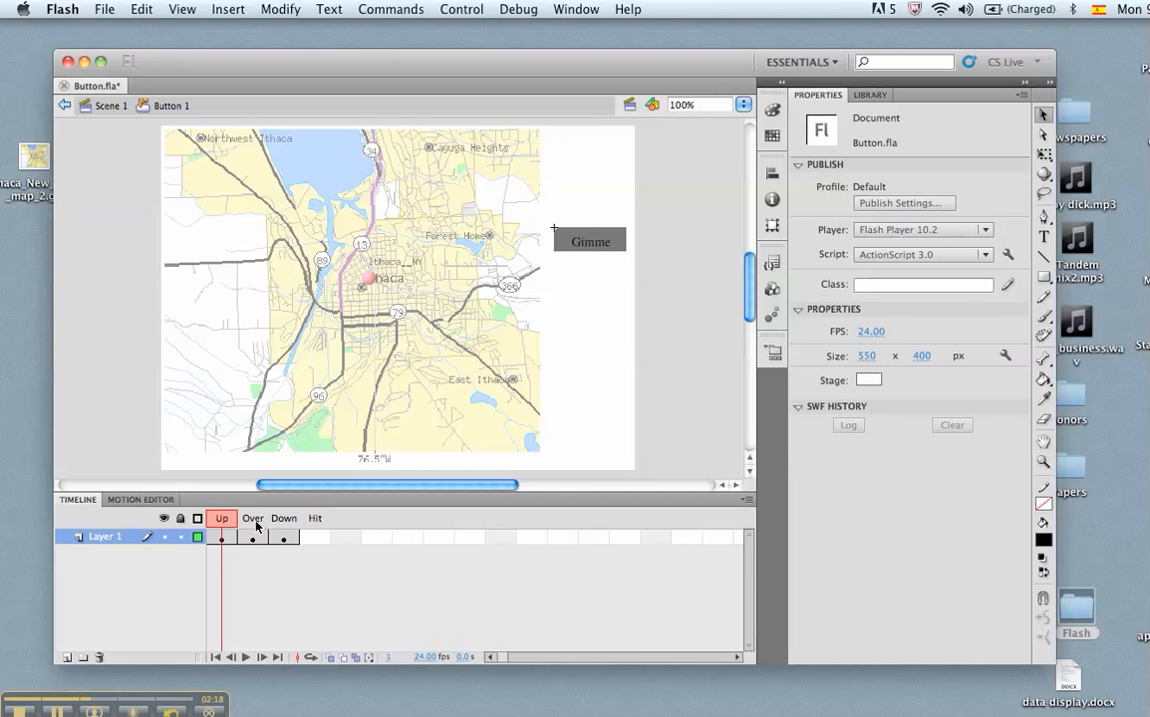
{"action": "left_click", "coordinate": [255, 522]}
{"action": "left_click", "coordinate": [284, 520]}
- Copy the "Gimme" text from the Up state and paste it in place in the Over state
{"action": "left_click", "coordinate": [225, 522]}
{"action": "left_click", "coordinate": [587, 250]}
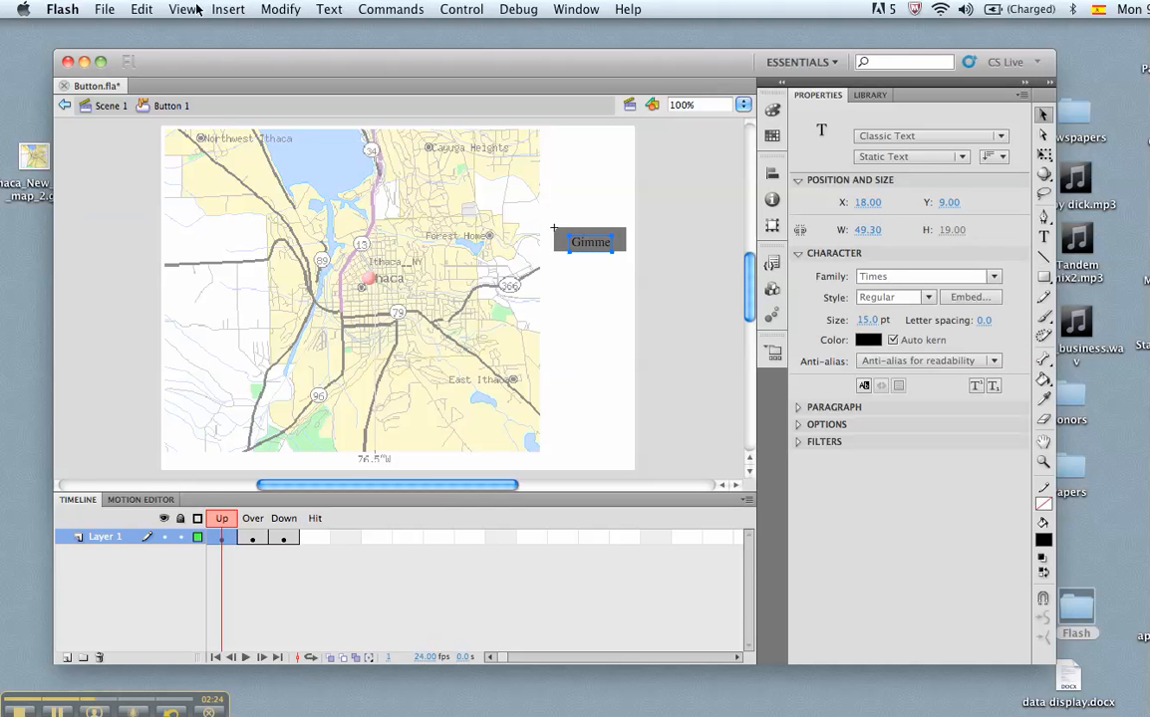
{"action": "left_click", "coordinate": [143, 9]}
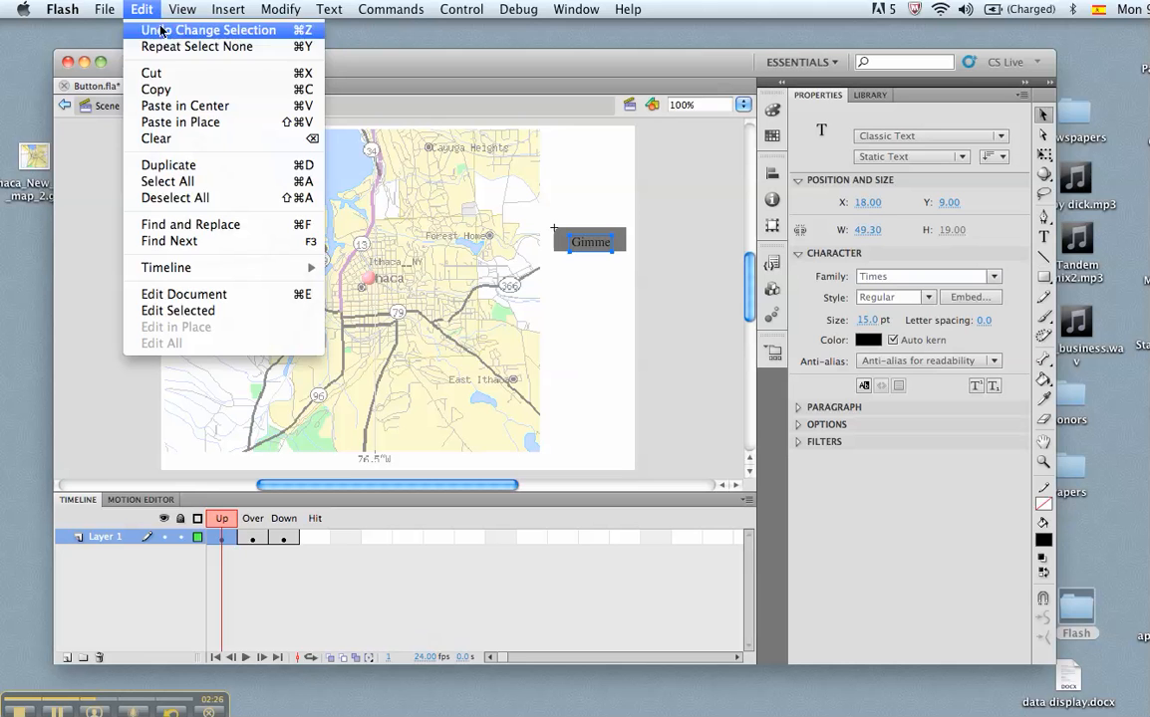
{"action": "left_click", "coordinate": [160, 89]}
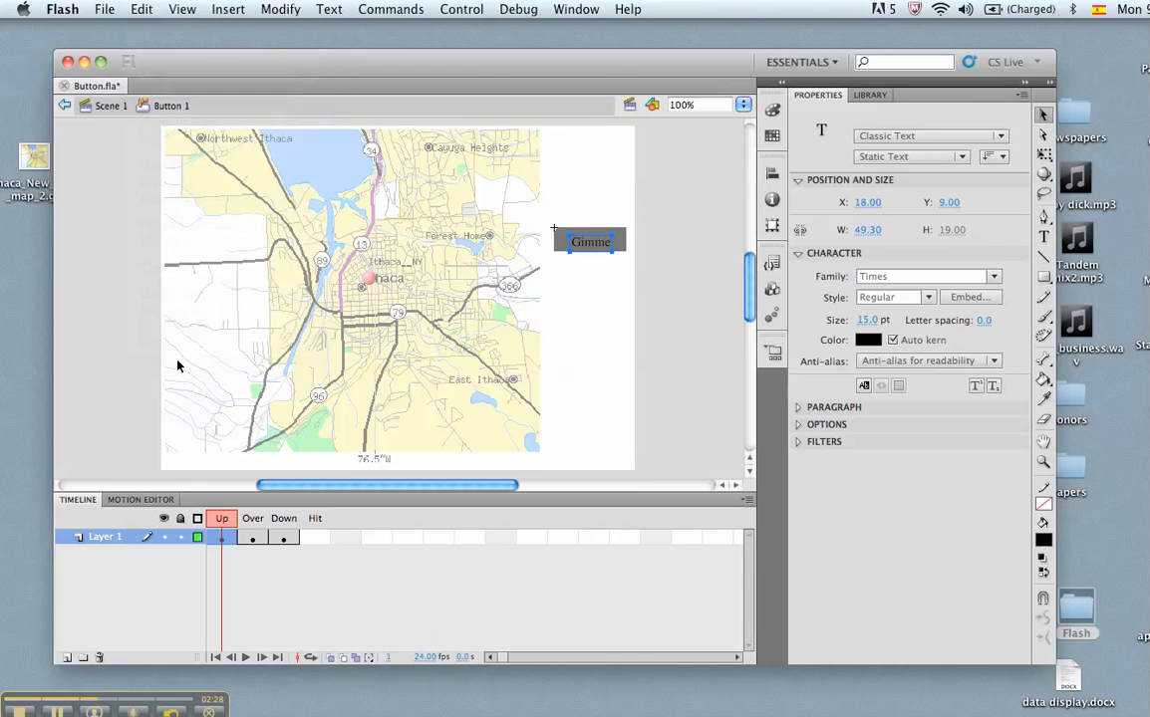
{"action": "left_click", "coordinate": [252, 519]}
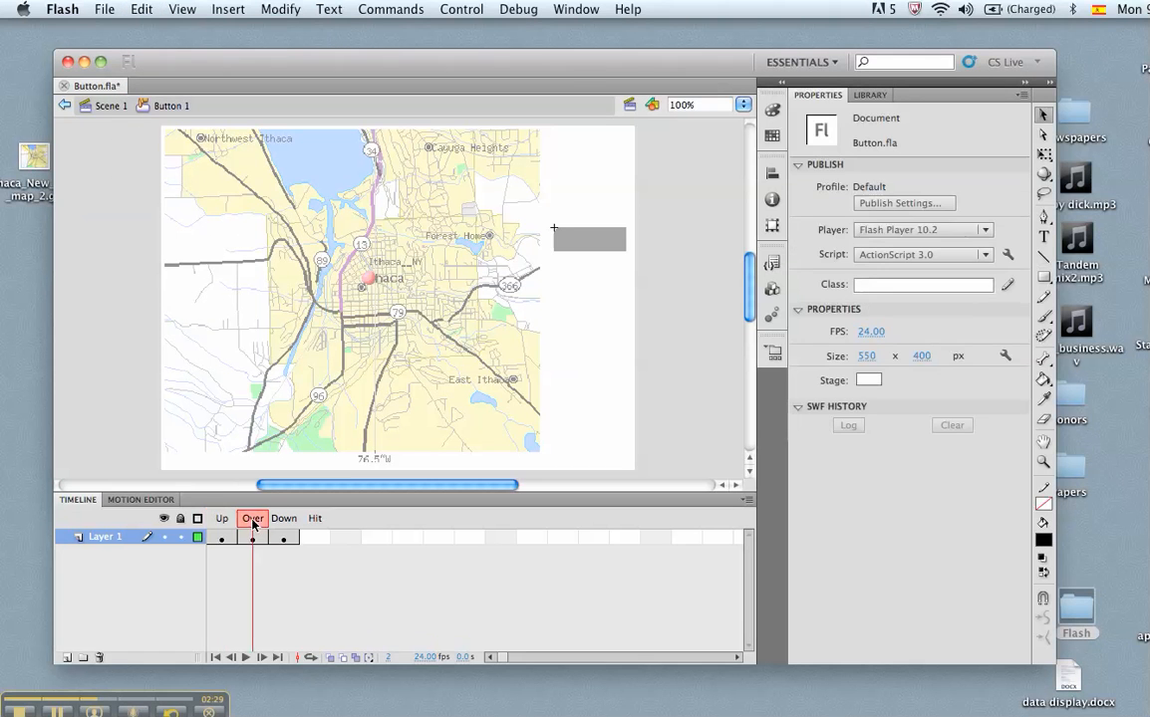
{"action": "left_click", "coordinate": [141, 10]}
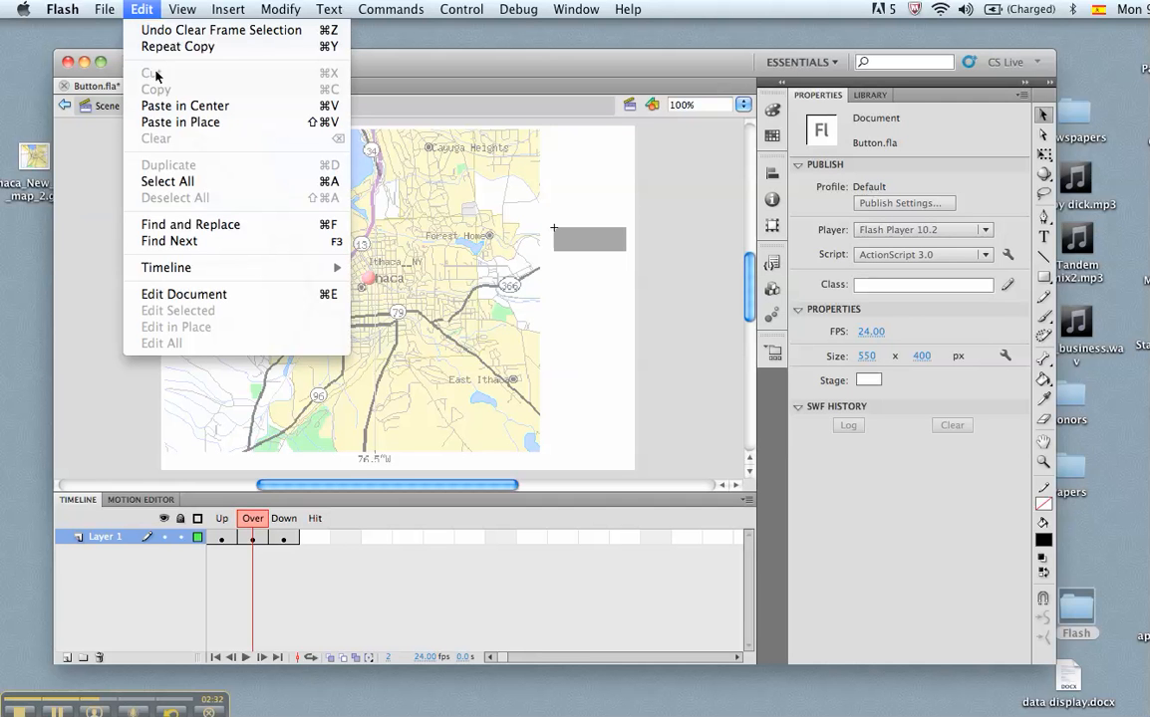
{"action": "left_click", "coordinate": [170, 123]}
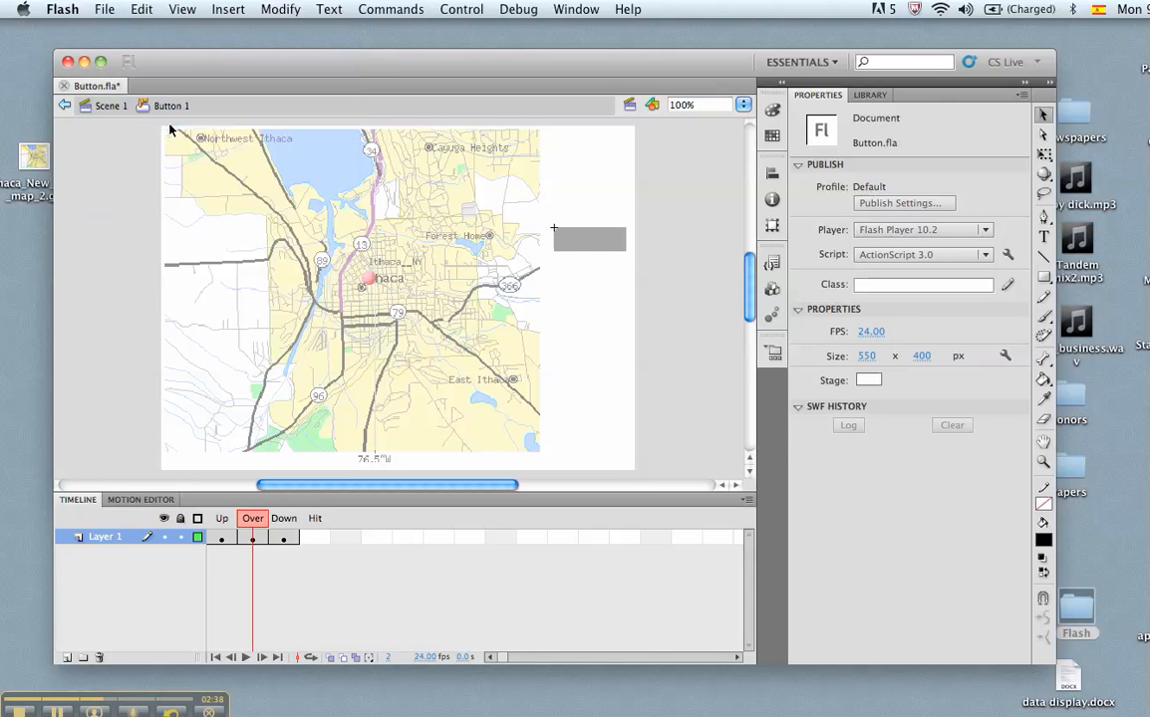
- Paste the "Gimme" text in place in the Down state and compare the label across the Up, Over and Down states
{"action": "left_click", "coordinate": [286, 538]}
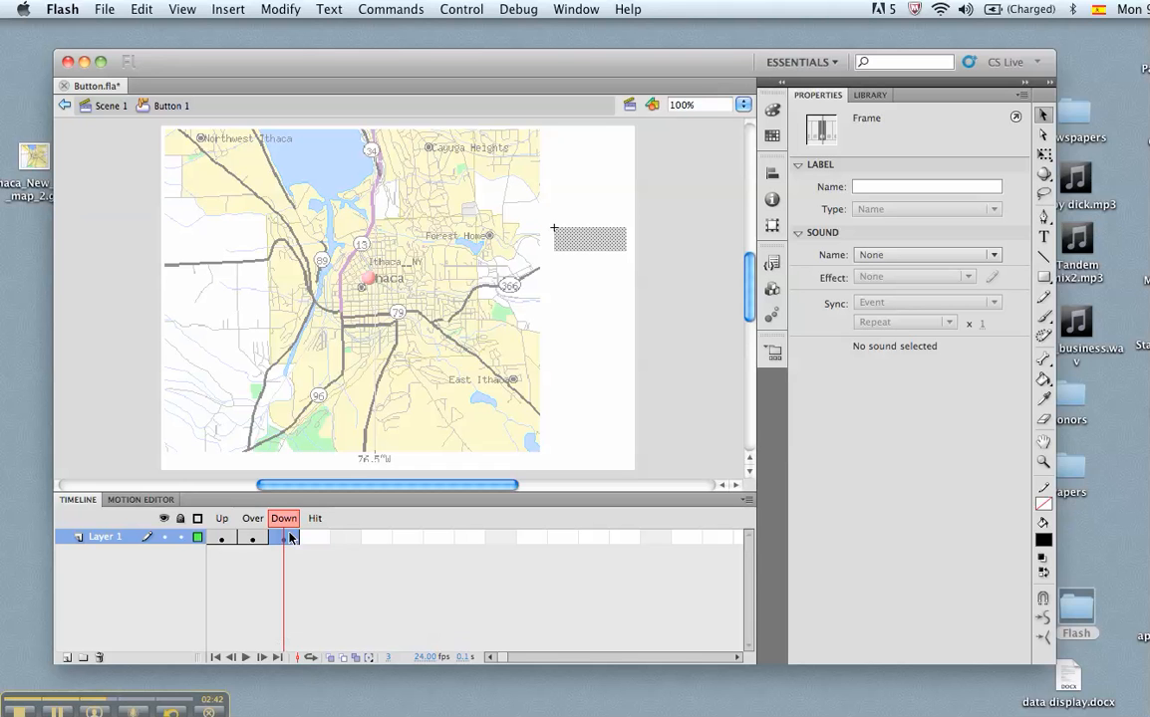
{"action": "key", "text": "super+shift+v"}
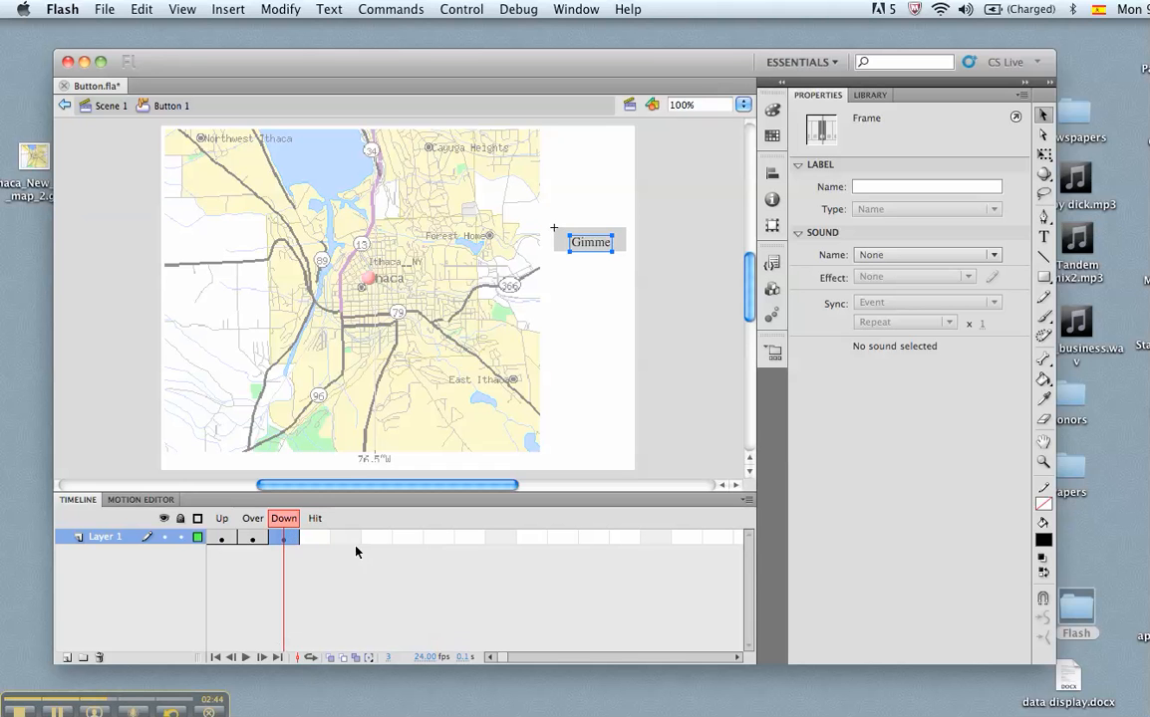
{"action": "left_click", "coordinate": [255, 522]}
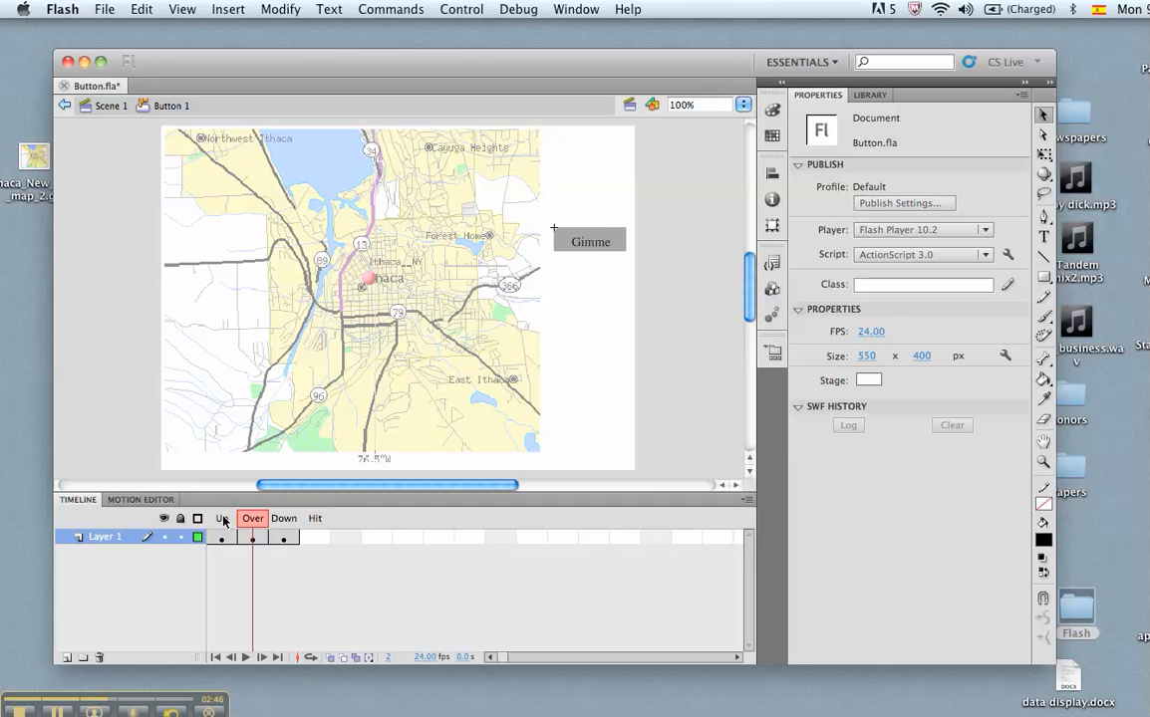
{"action": "left_click", "coordinate": [221, 518]}
{"action": "left_click", "coordinate": [252, 519]}
{"action": "left_click", "coordinate": [283, 519]}
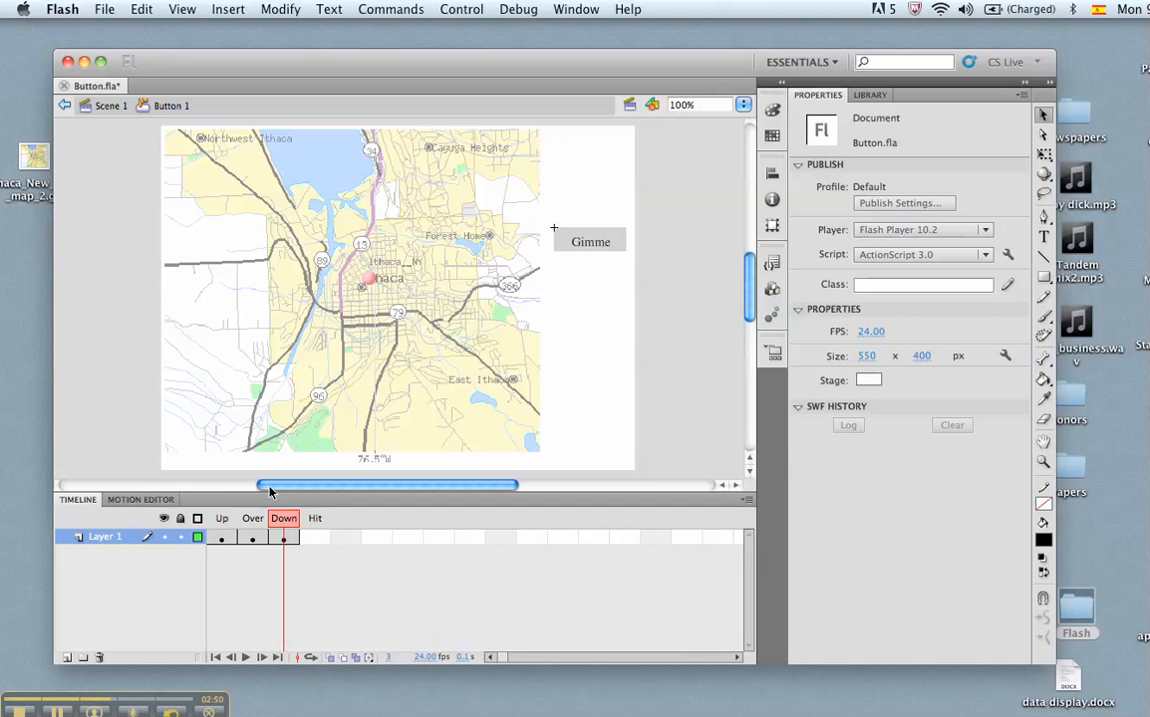
- Return to Scene 1, test the scene to try out the "Gimme" button's states, and close the preview
{"action": "left_click", "coordinate": [108, 106]}
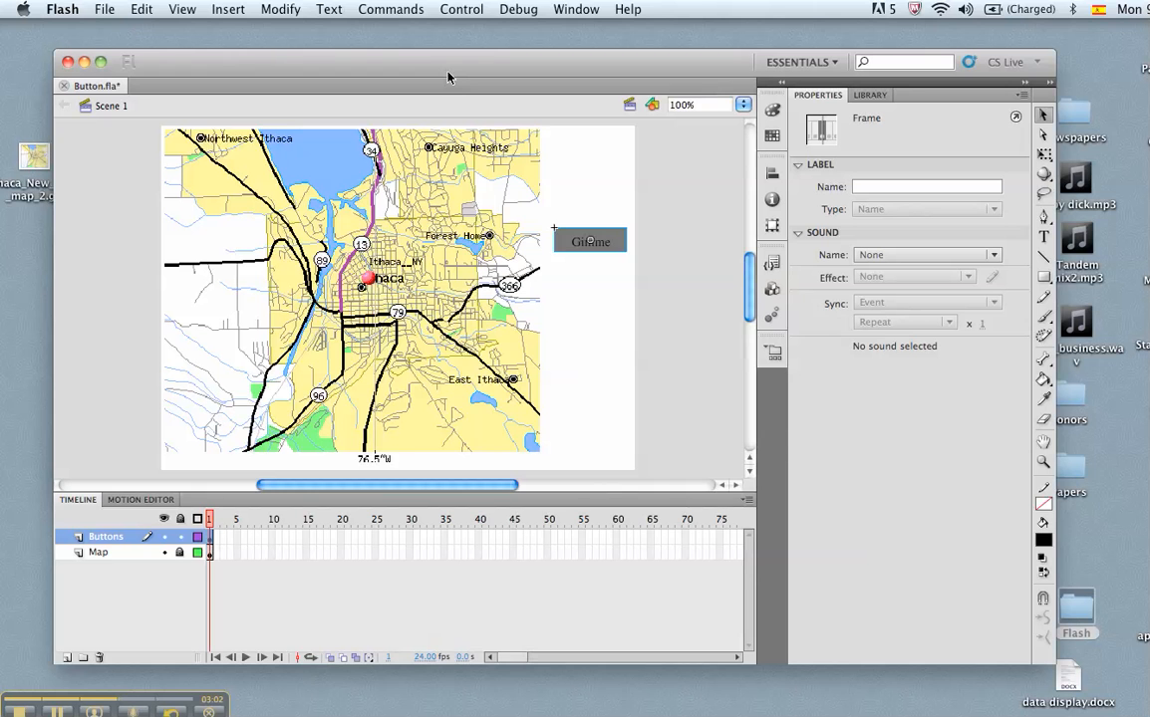
{"action": "key", "text": "super+Return"}
{"action": "left_click_drag", "start_coordinate": [477, 188], "coordinate": [457, 128]}
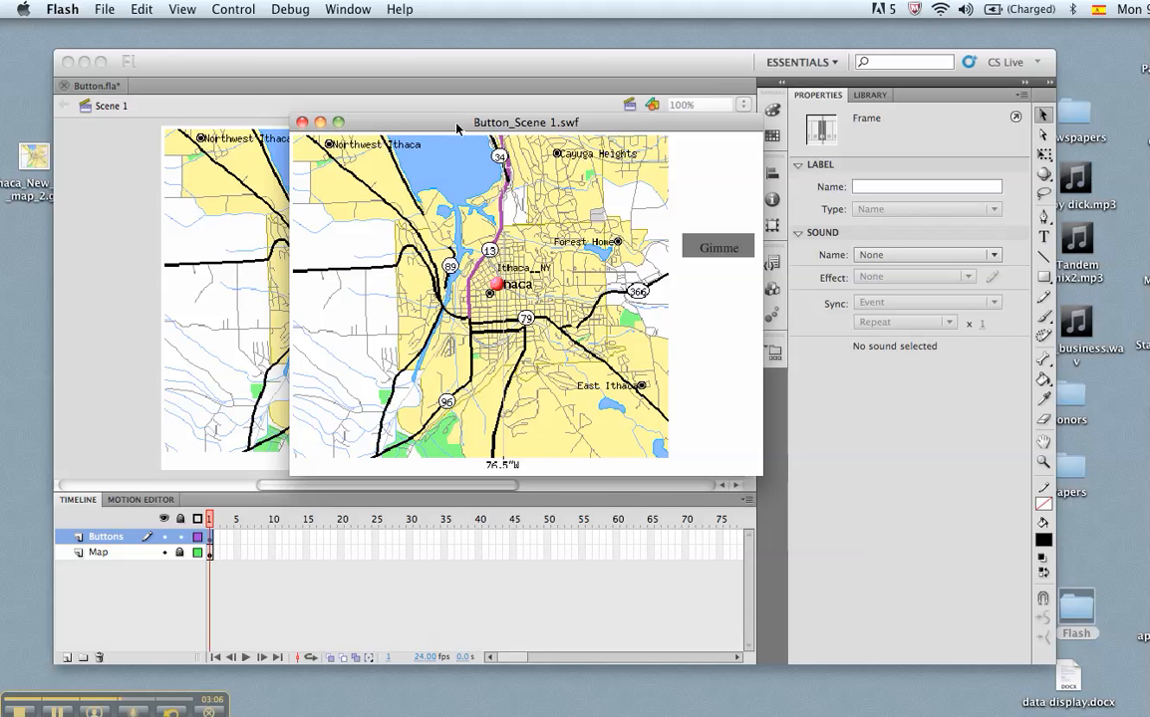
{"action": "left_click", "coordinate": [693, 252]}
{"action": "left_click", "coordinate": [694, 255]}
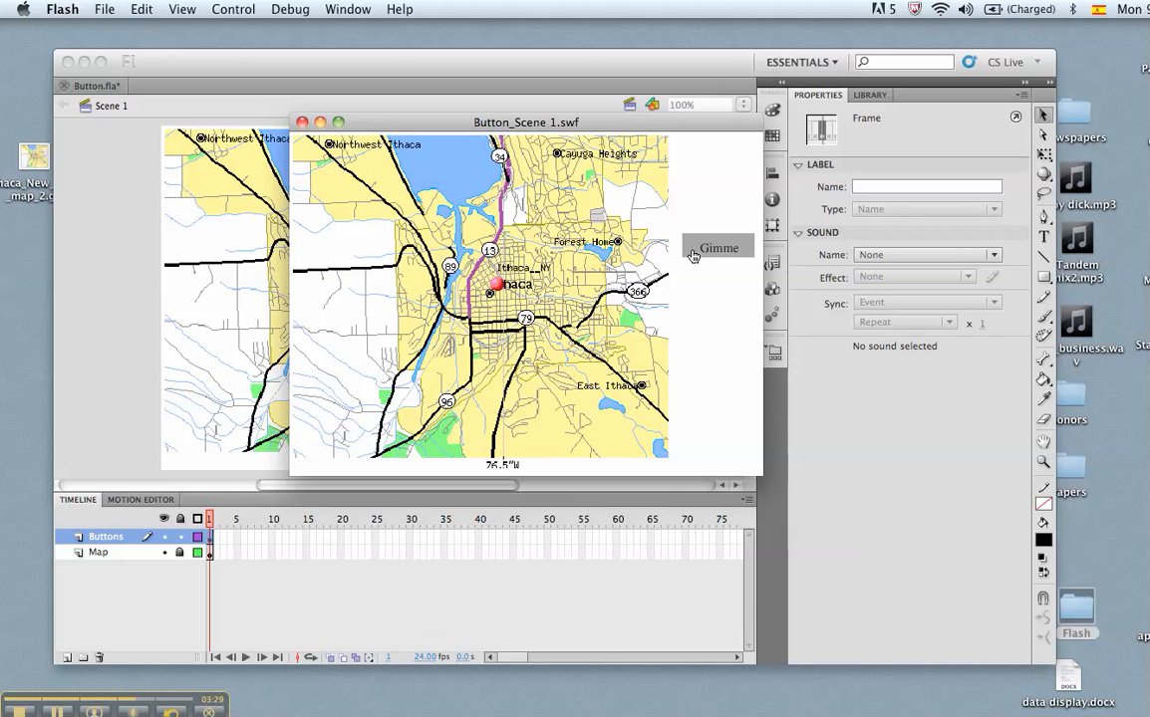
{"action": "left_click", "coordinate": [302, 125]}
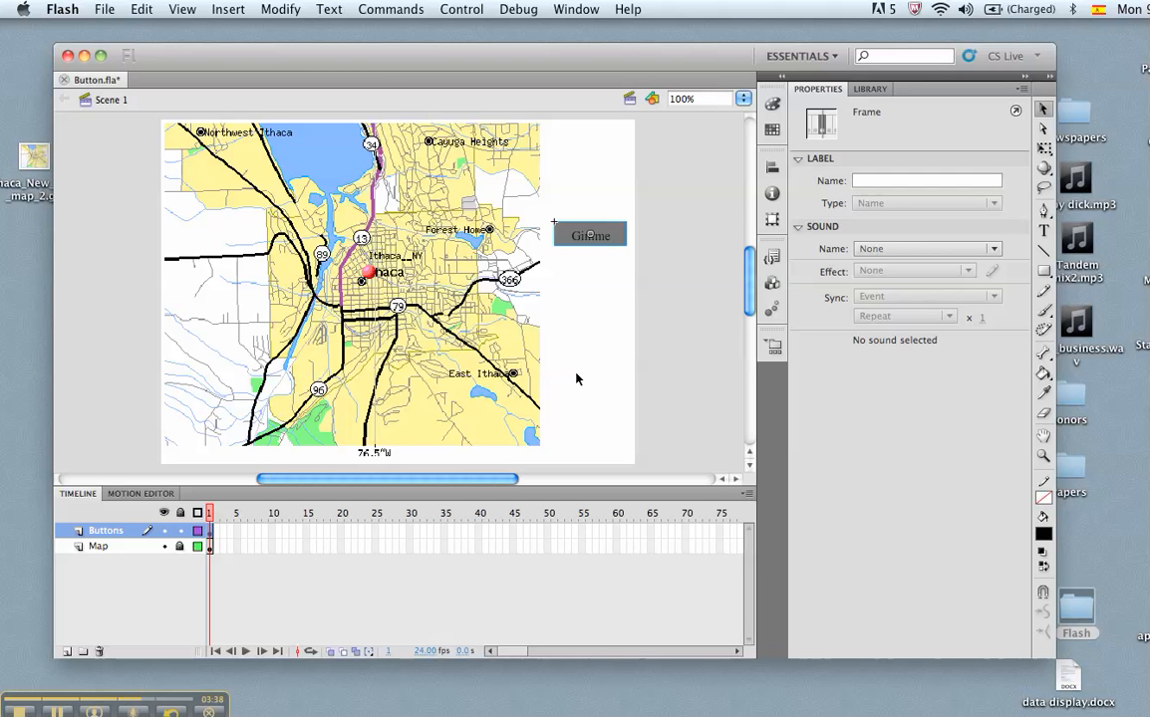
- In the Down state of the "Gimme" button symbol, draw two small purple ovals without stroke on the map near the red Ithaca marker
{"action": "double_click", "coordinate": [567, 237]}
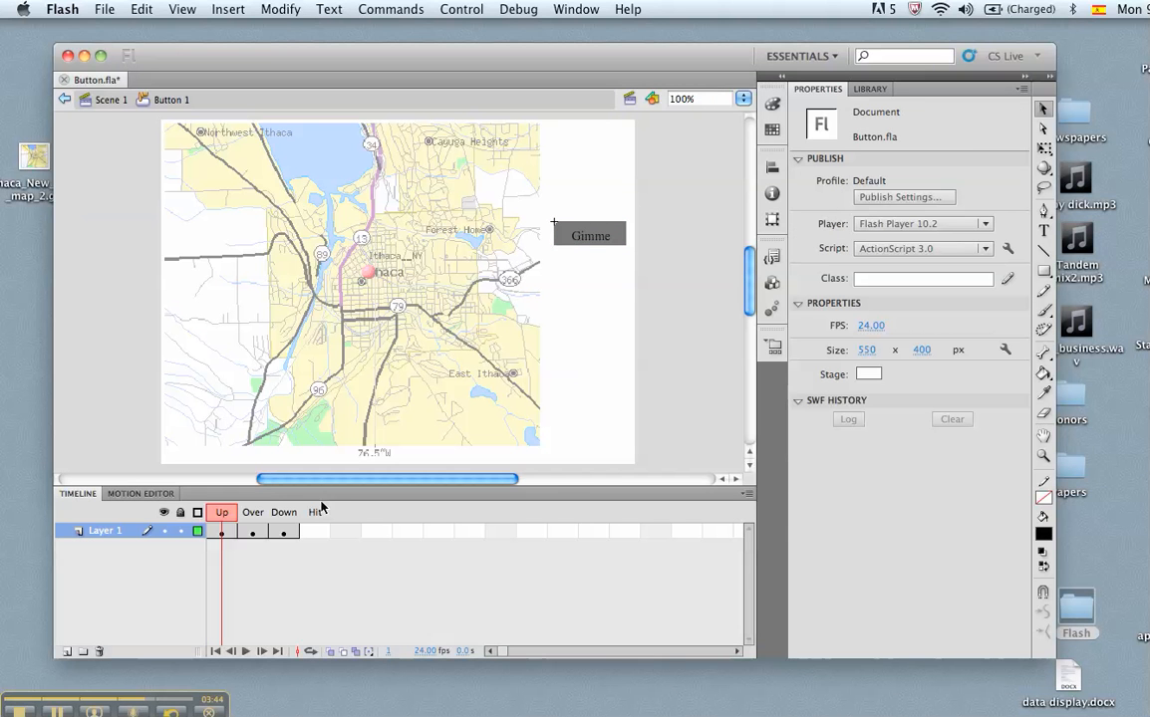
{"action": "left_click", "coordinate": [291, 532]}
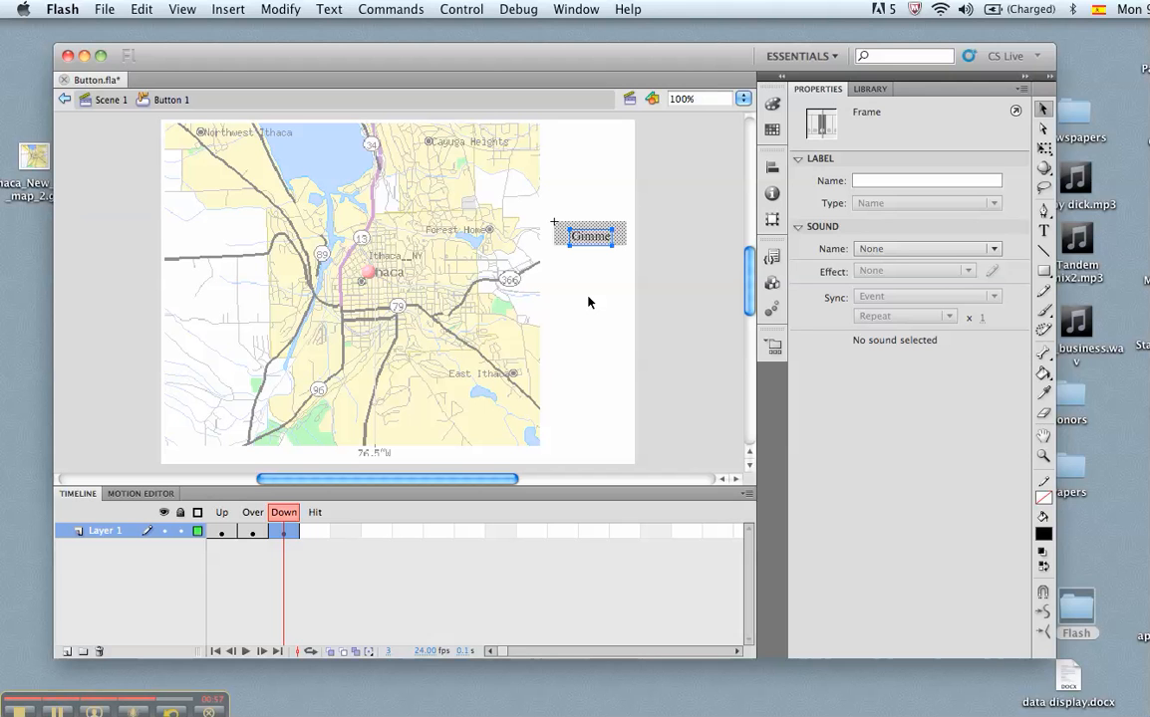
{"action": "left_click", "coordinate": [1043, 270]}
{"action": "left_click", "coordinate": [942, 290]}
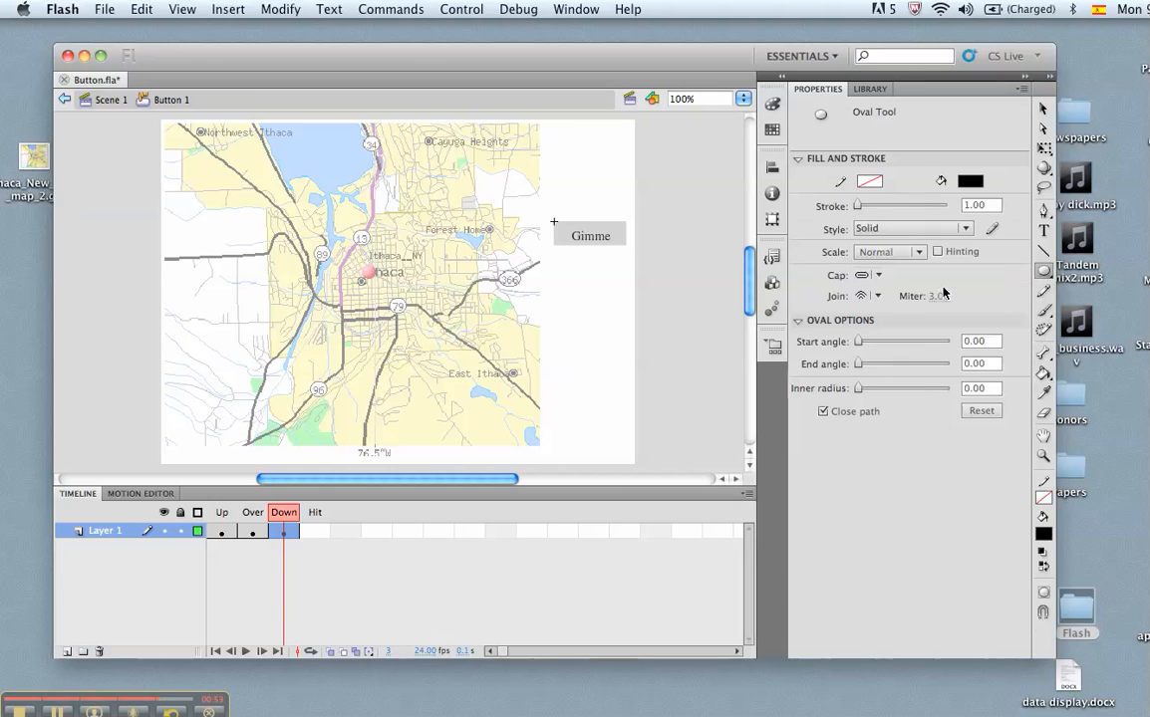
{"action": "left_click", "coordinate": [970, 181]}
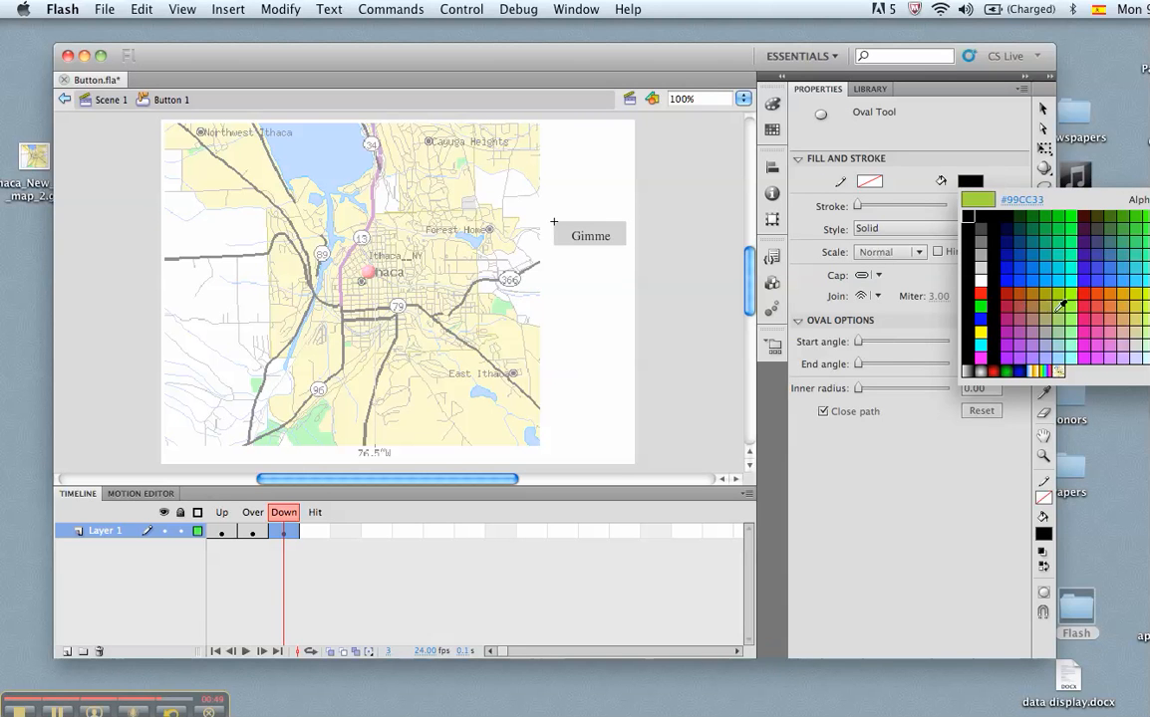
{"action": "left_click", "coordinate": [1013, 343]}
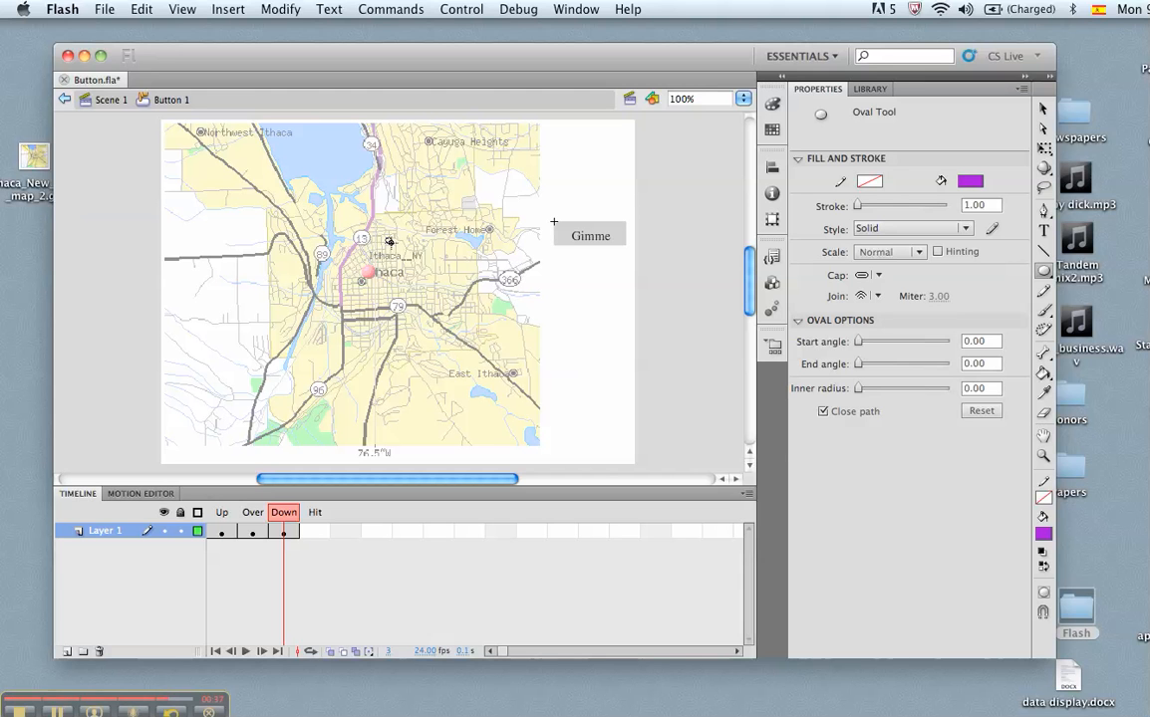
{"action": "left_click_drag", "start_coordinate": [390, 243], "coordinate": [385, 238]}
{"action": "left_click_drag", "start_coordinate": [347, 270], "coordinate": [352, 275]}
- Return to Scene 1 and test the scene, trying the "Gimme" button's Down state with the purple dots on the map
{"action": "left_click", "coordinate": [111, 102]}
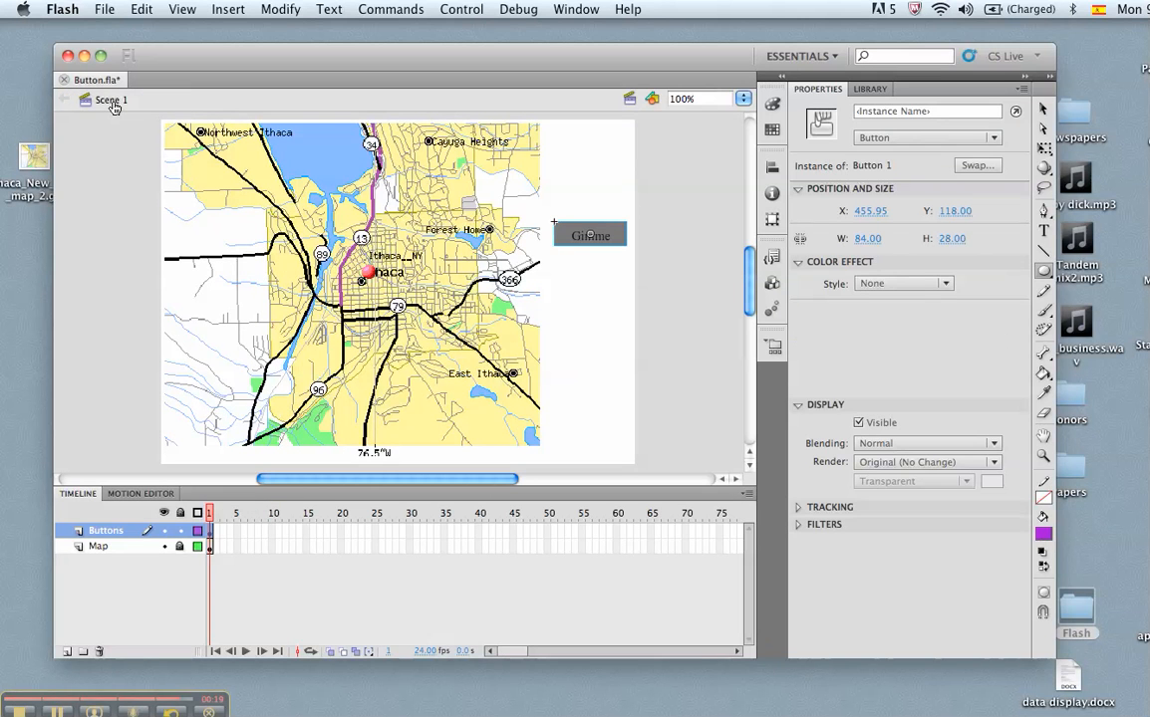
{"action": "key", "text": "super+Return"}
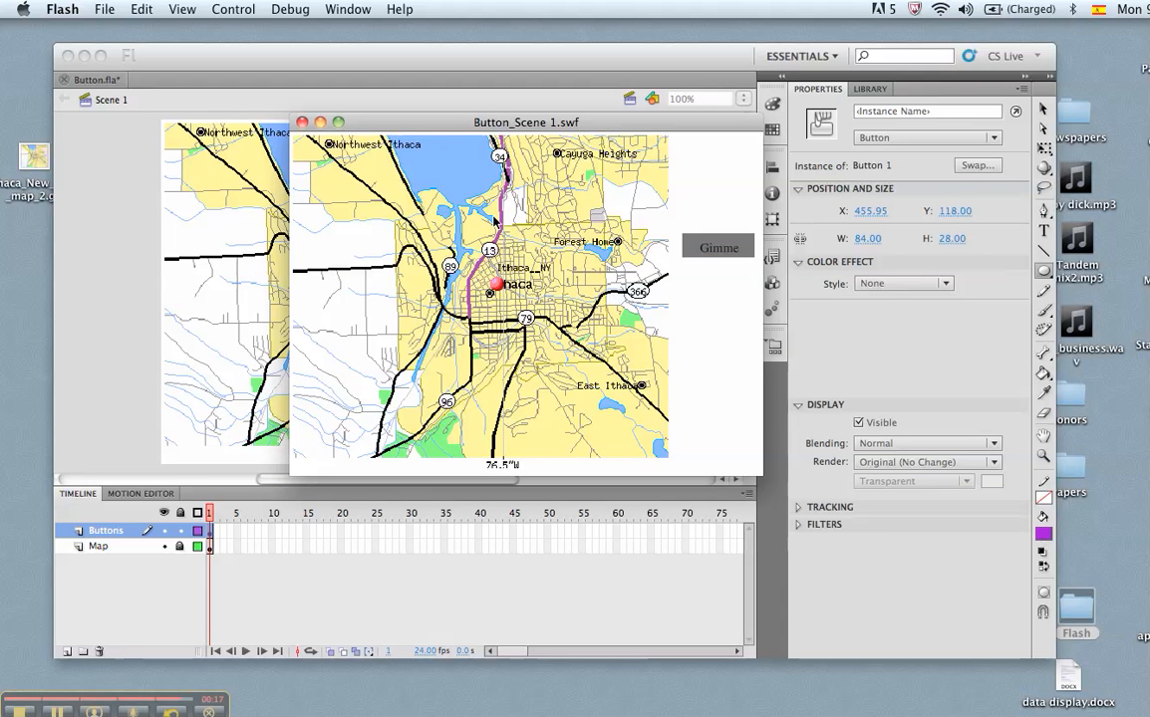
{"action": "left_click", "coordinate": [726, 259]}
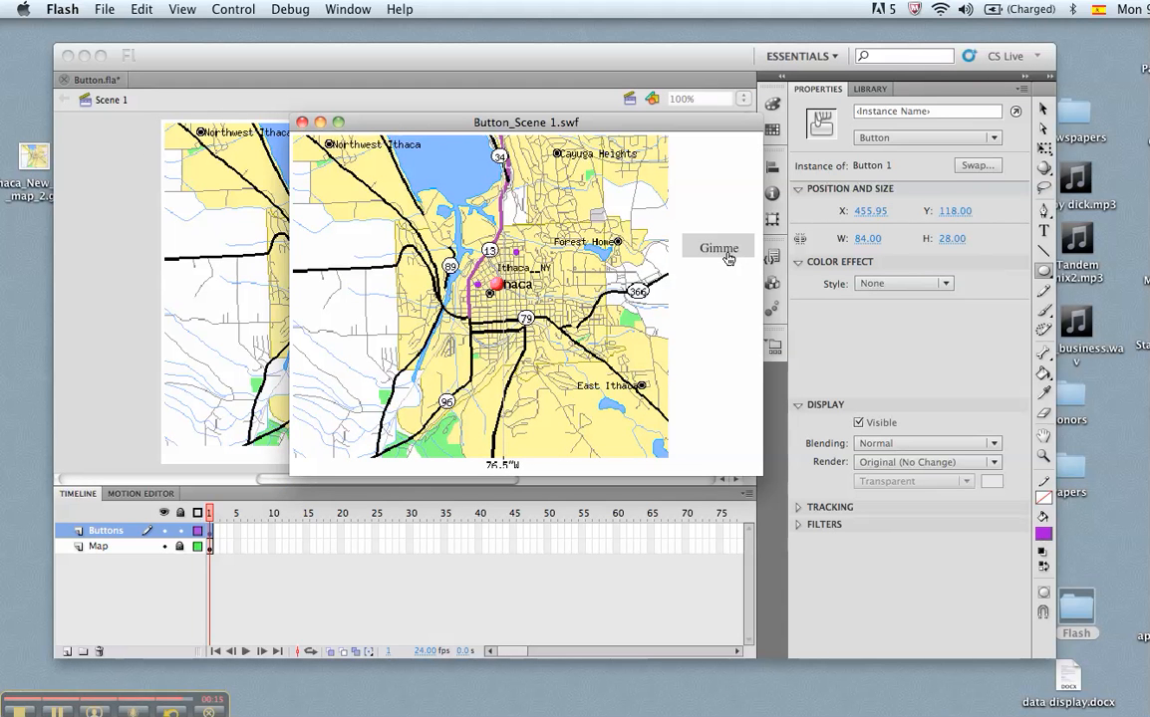
{"action": "left_click", "coordinate": [728, 258]}
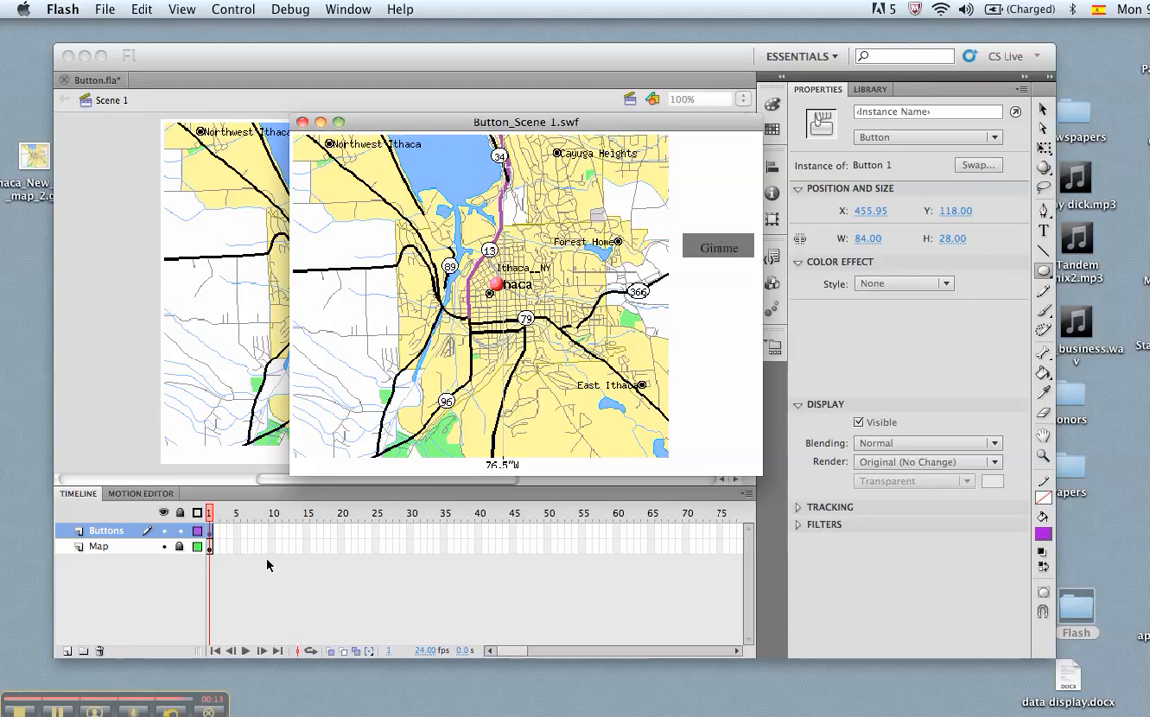